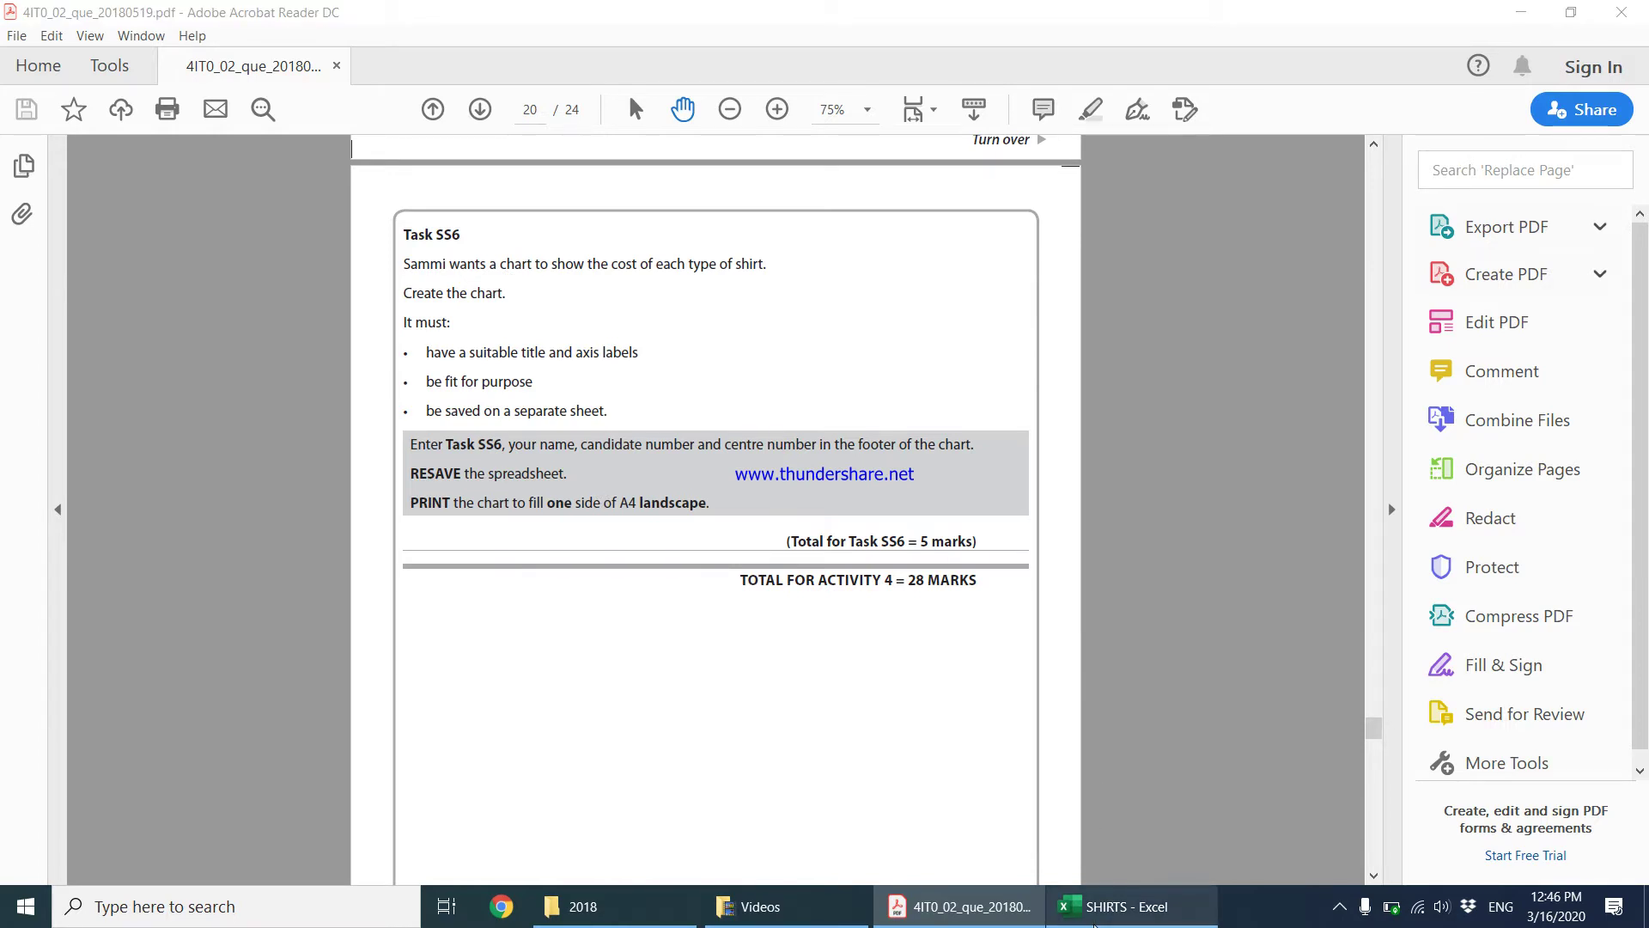
# After reading Task SS6 in Acrobat, bring the SHIRTS workbook to the front in Excel
pyautogui.click(1107, 906)
# Inspect the price formula in F5, the cell below the totals, and the profit values in column I
pyautogui.click(585, 357)
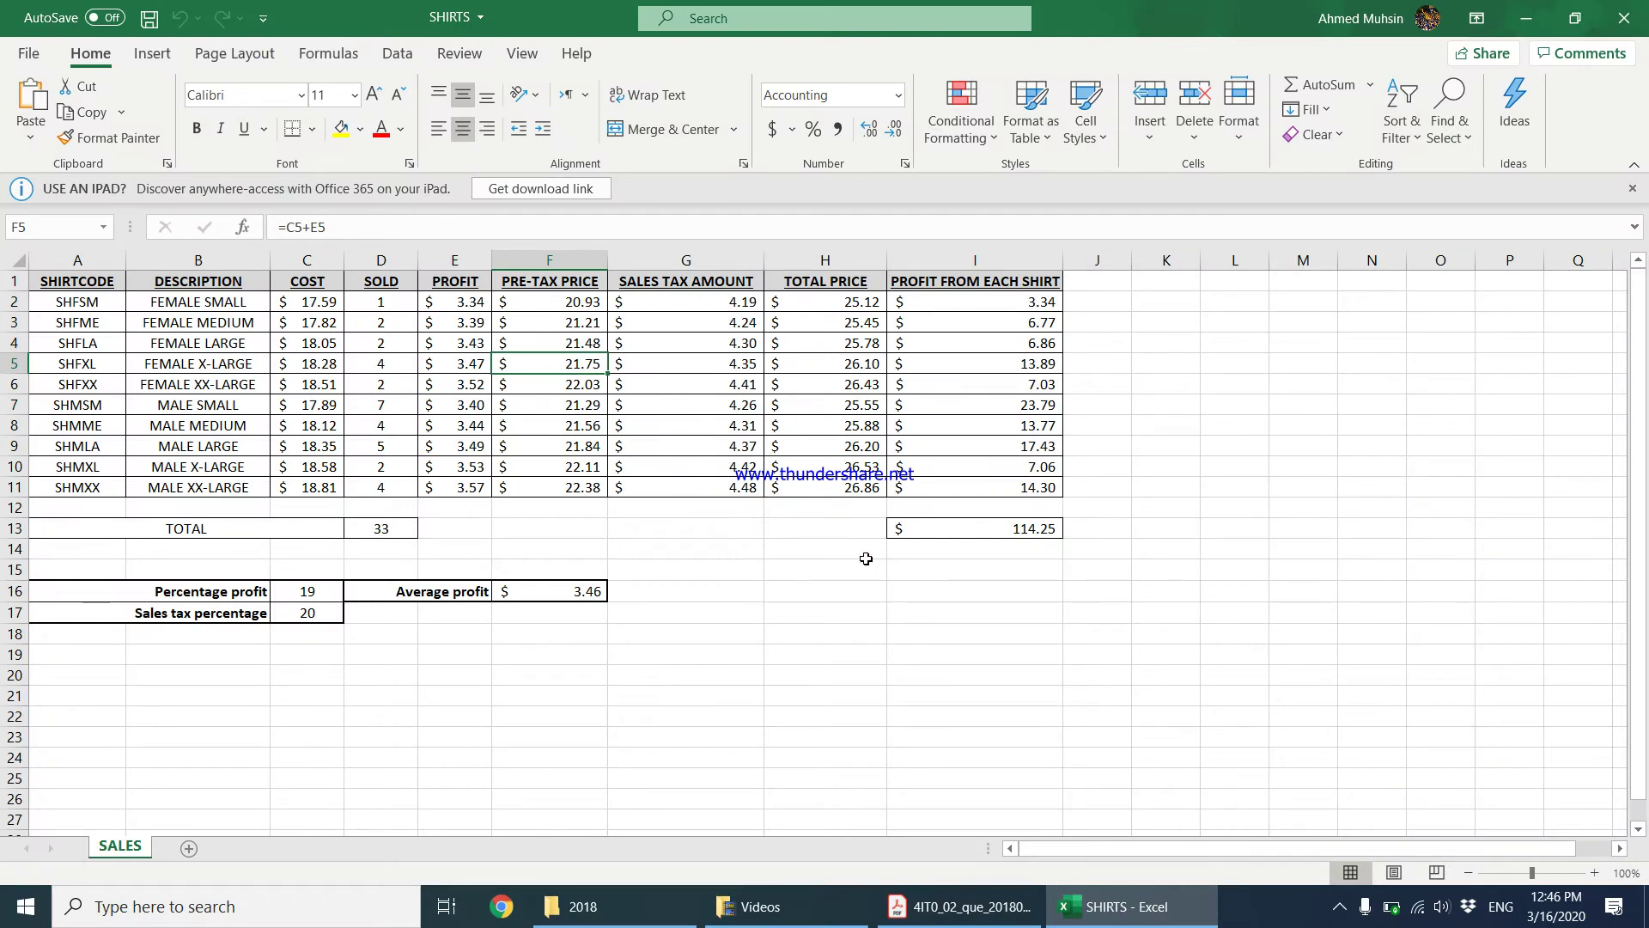
pyautogui.click(830, 524)
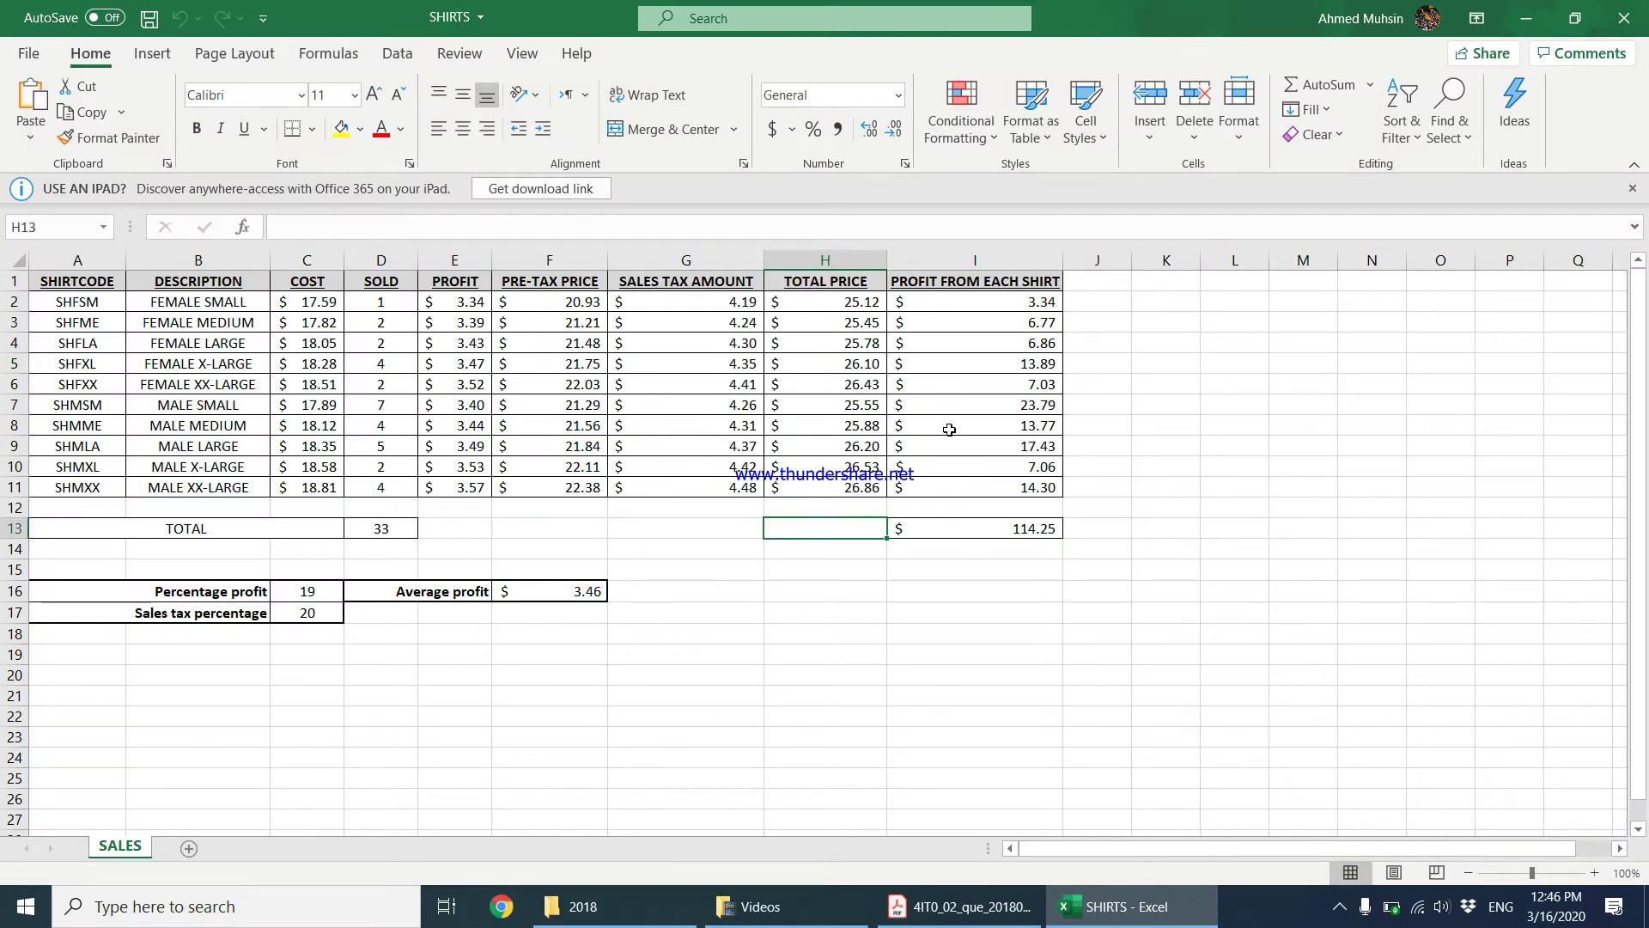
pyautogui.moveTo(944, 298); pyautogui.dragTo(945, 347)
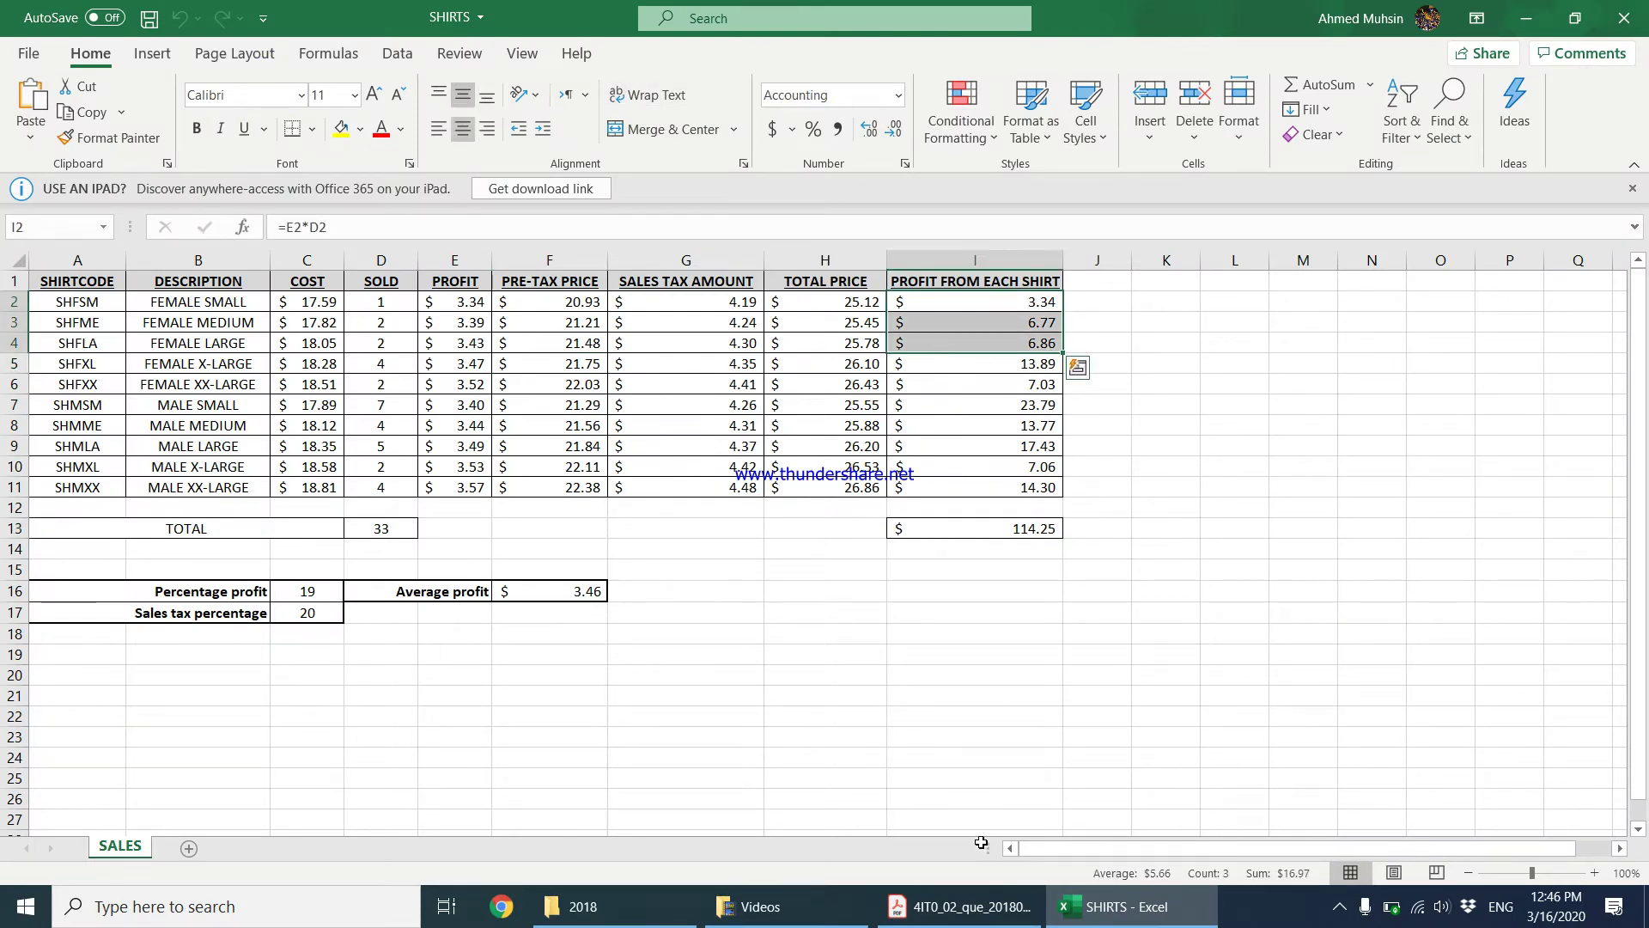
# After rereading the task, check the H9 total formula, select costs C2:C11, then go to B2
pyautogui.click(957, 906)
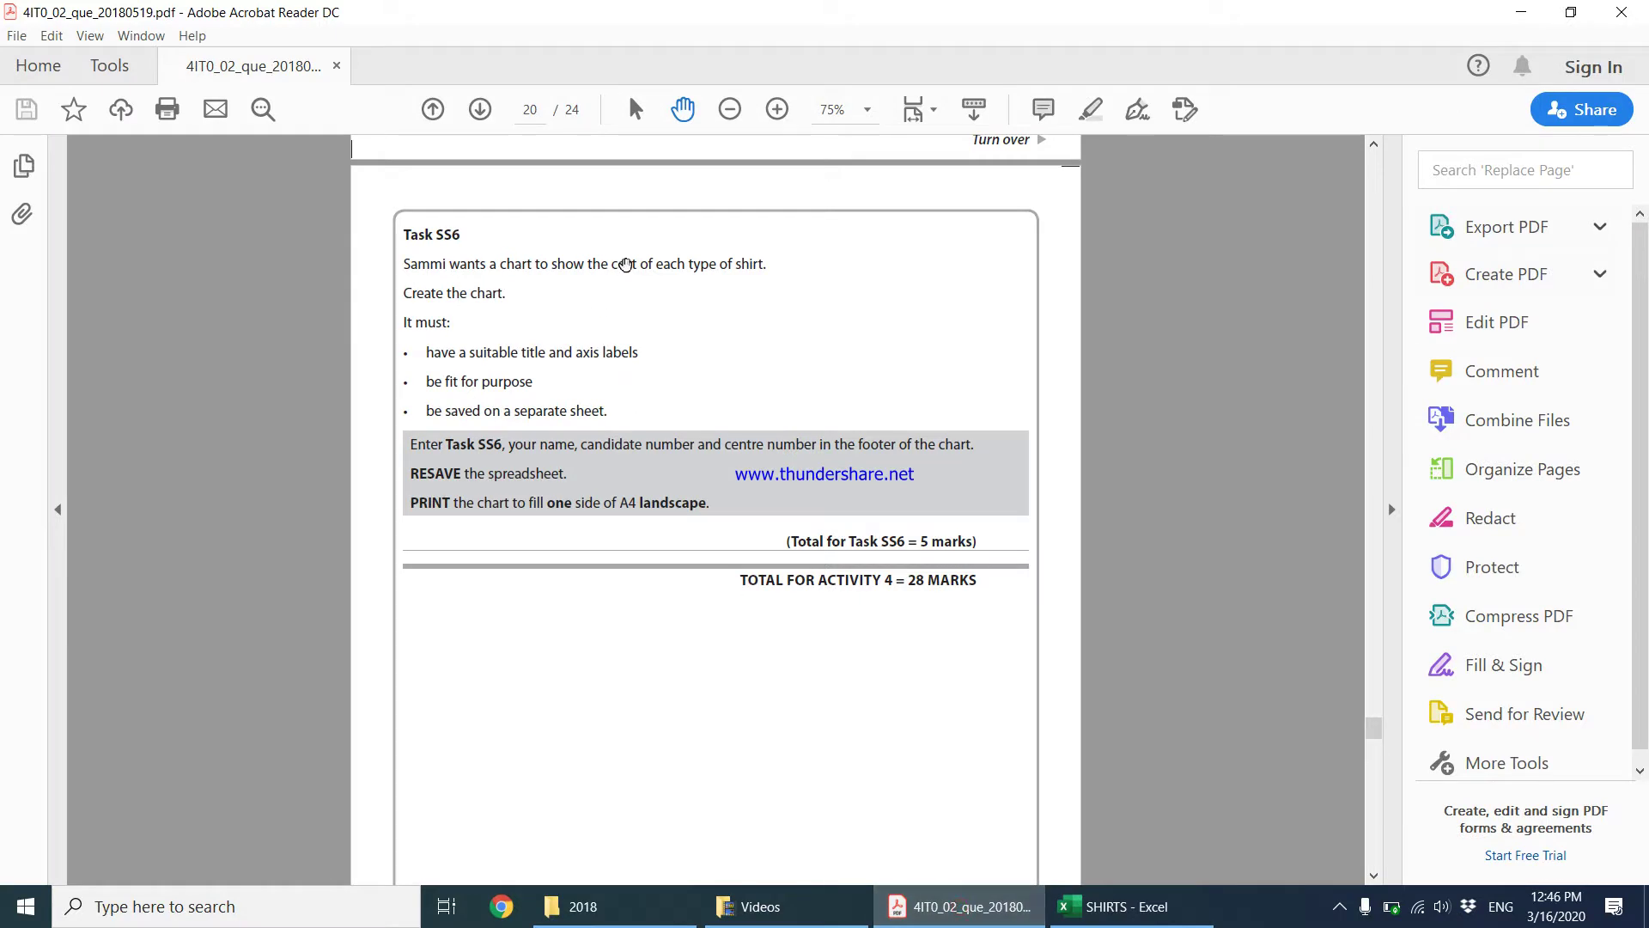
pyautogui.click(1129, 906)
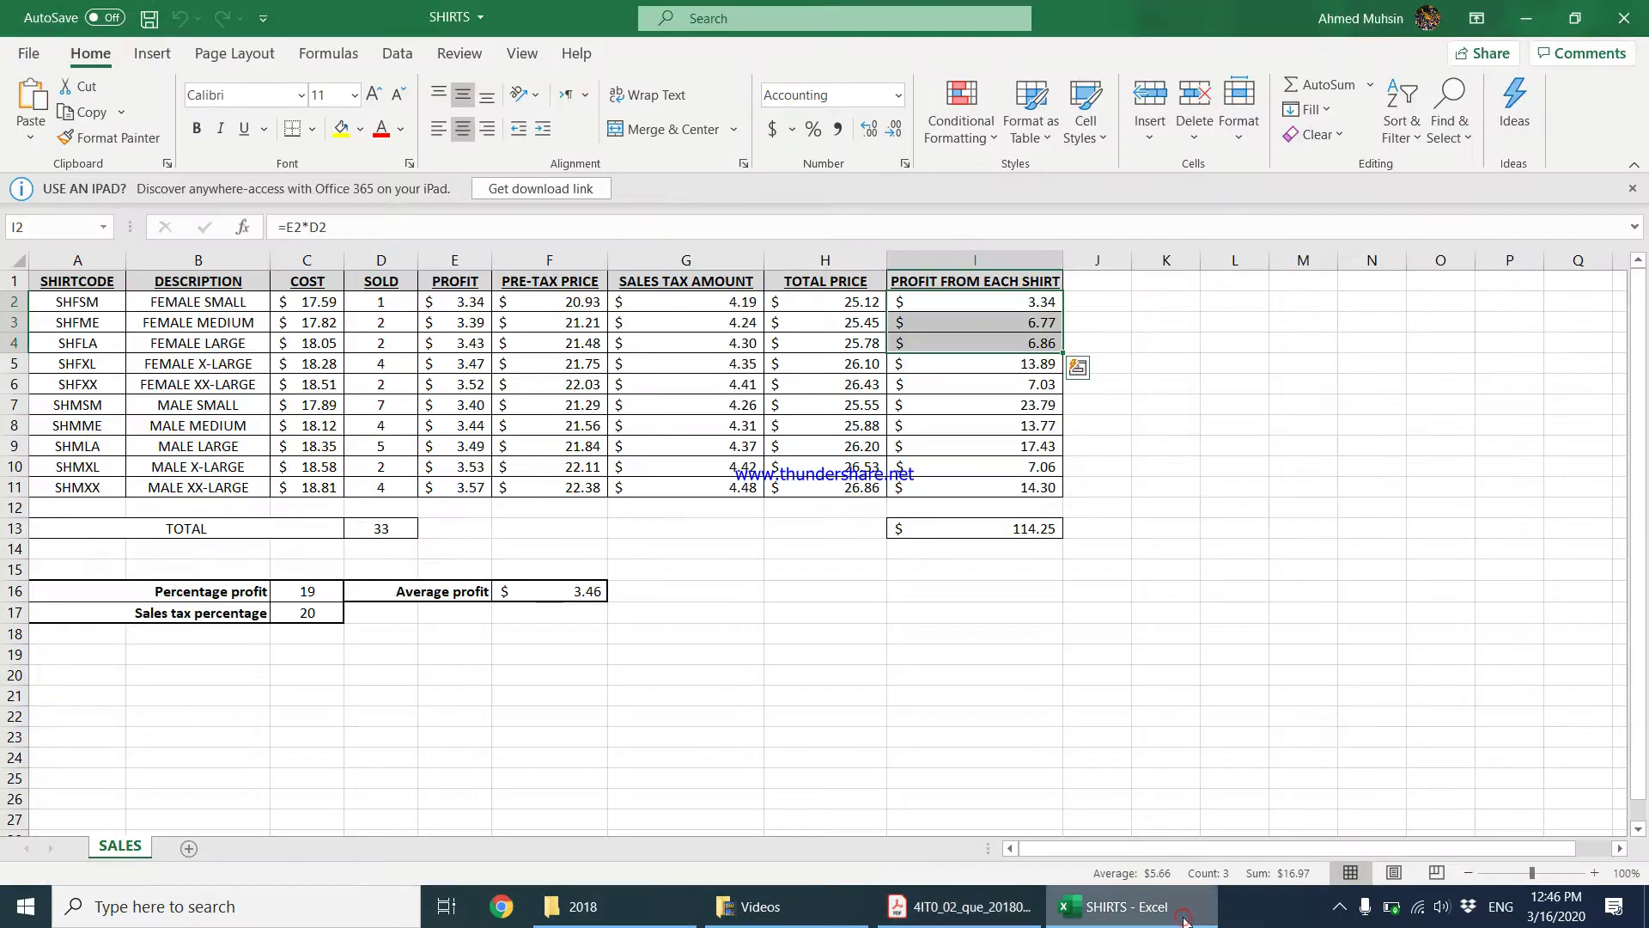
pyautogui.click(808, 454)
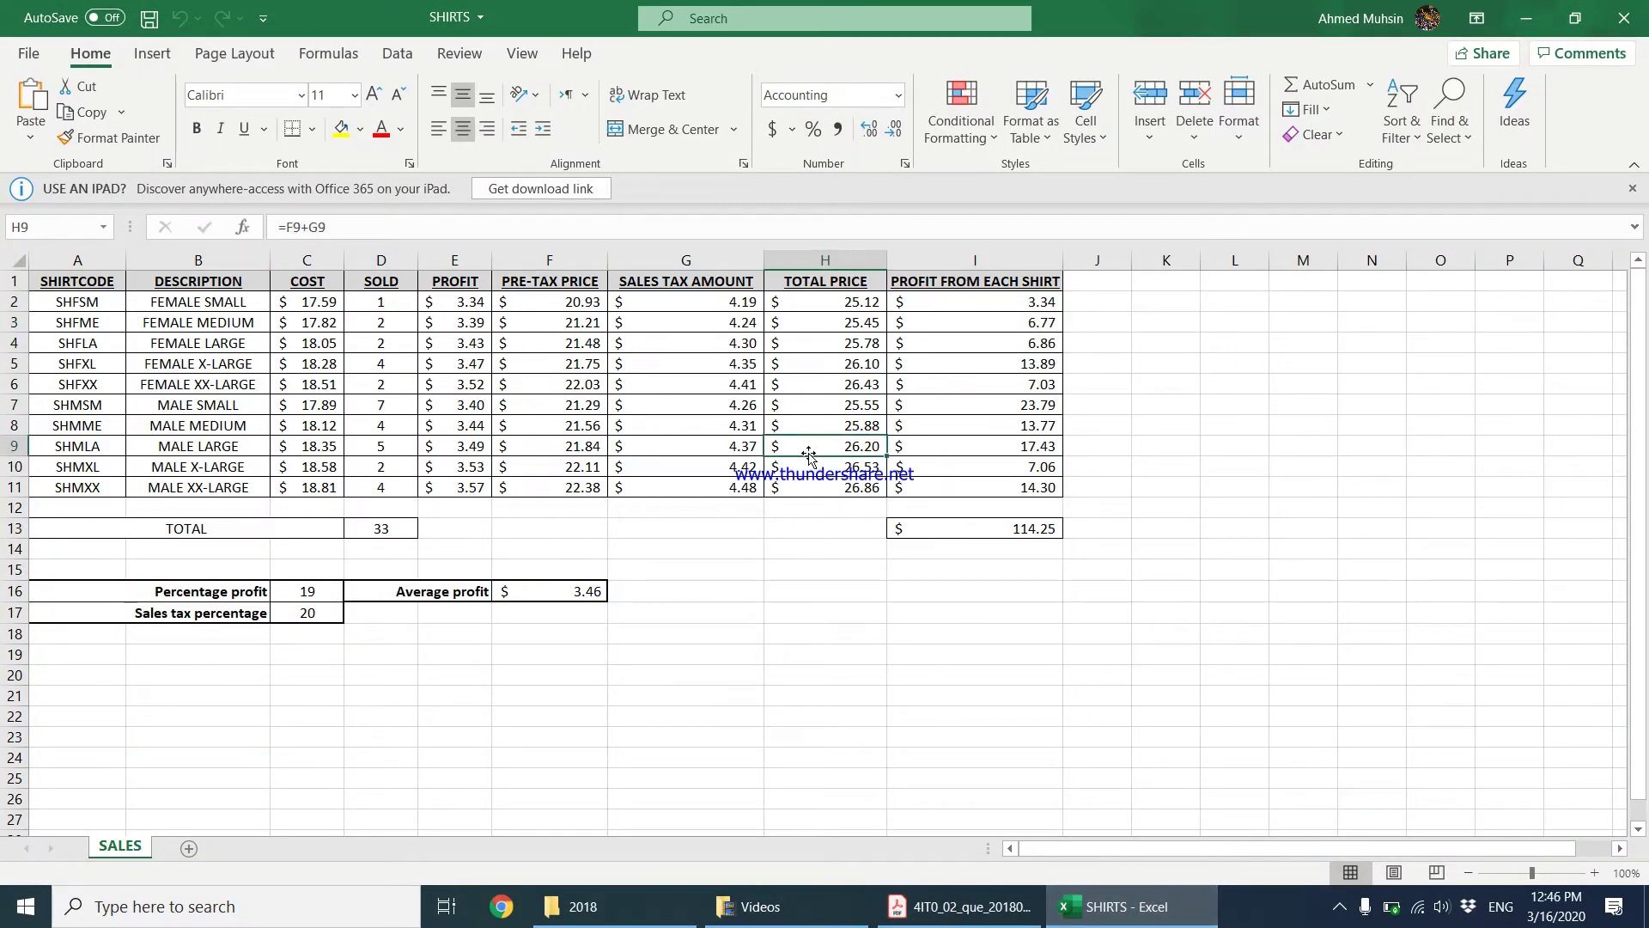
pyautogui.moveTo(316, 302); pyautogui.dragTo(319, 481)
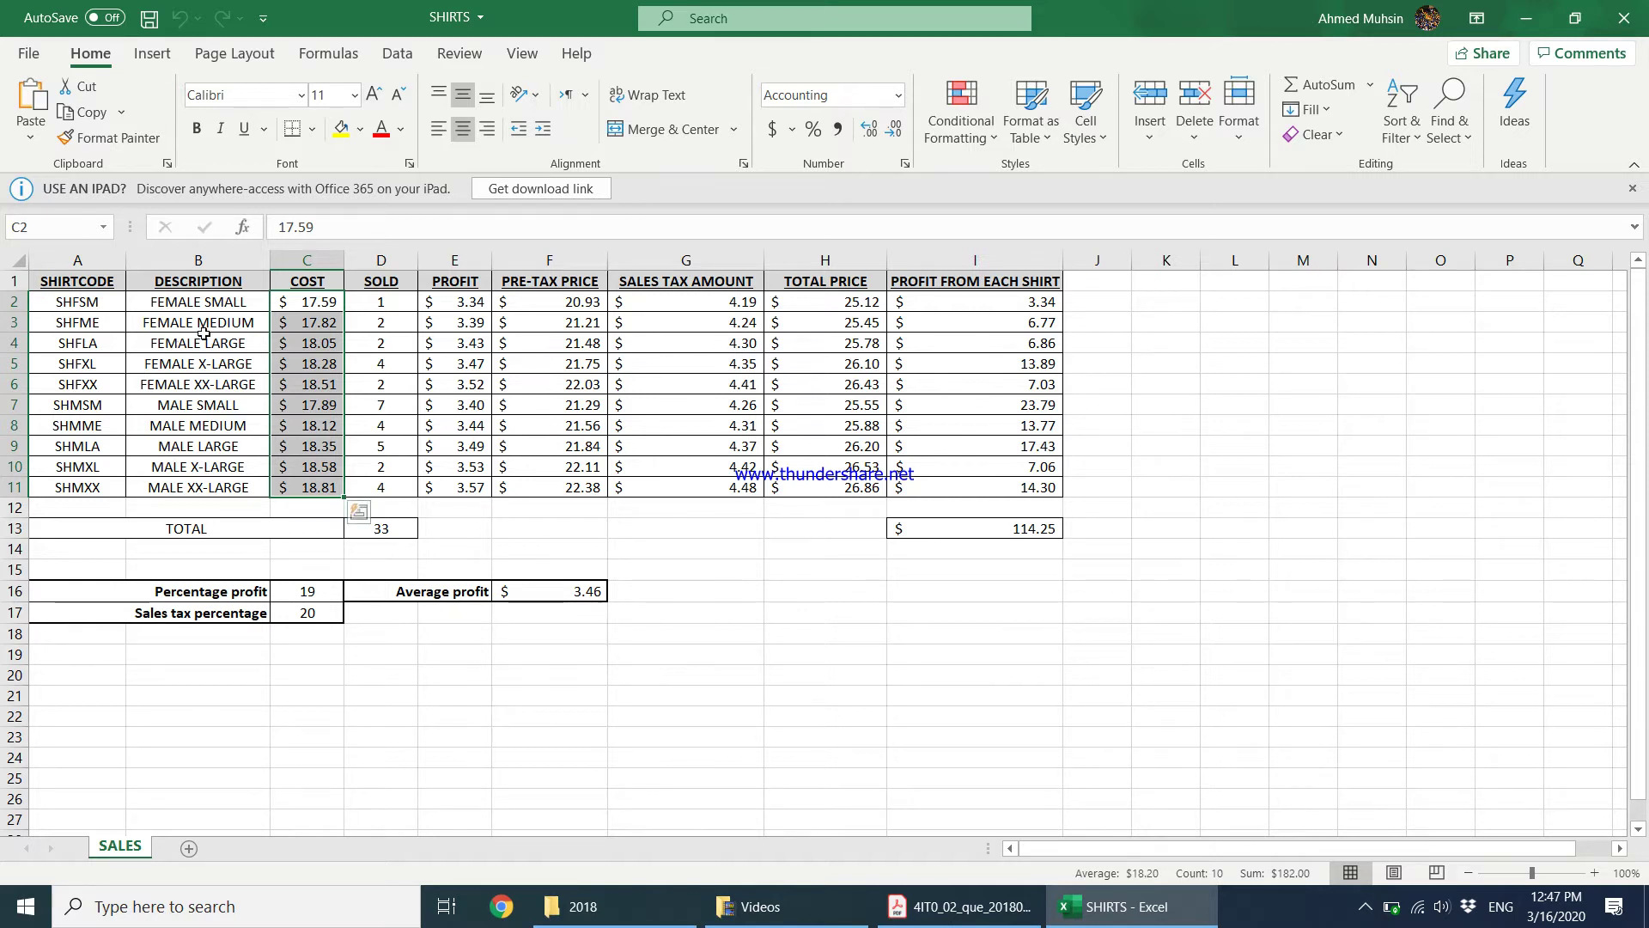
pyautogui.click(212, 305)
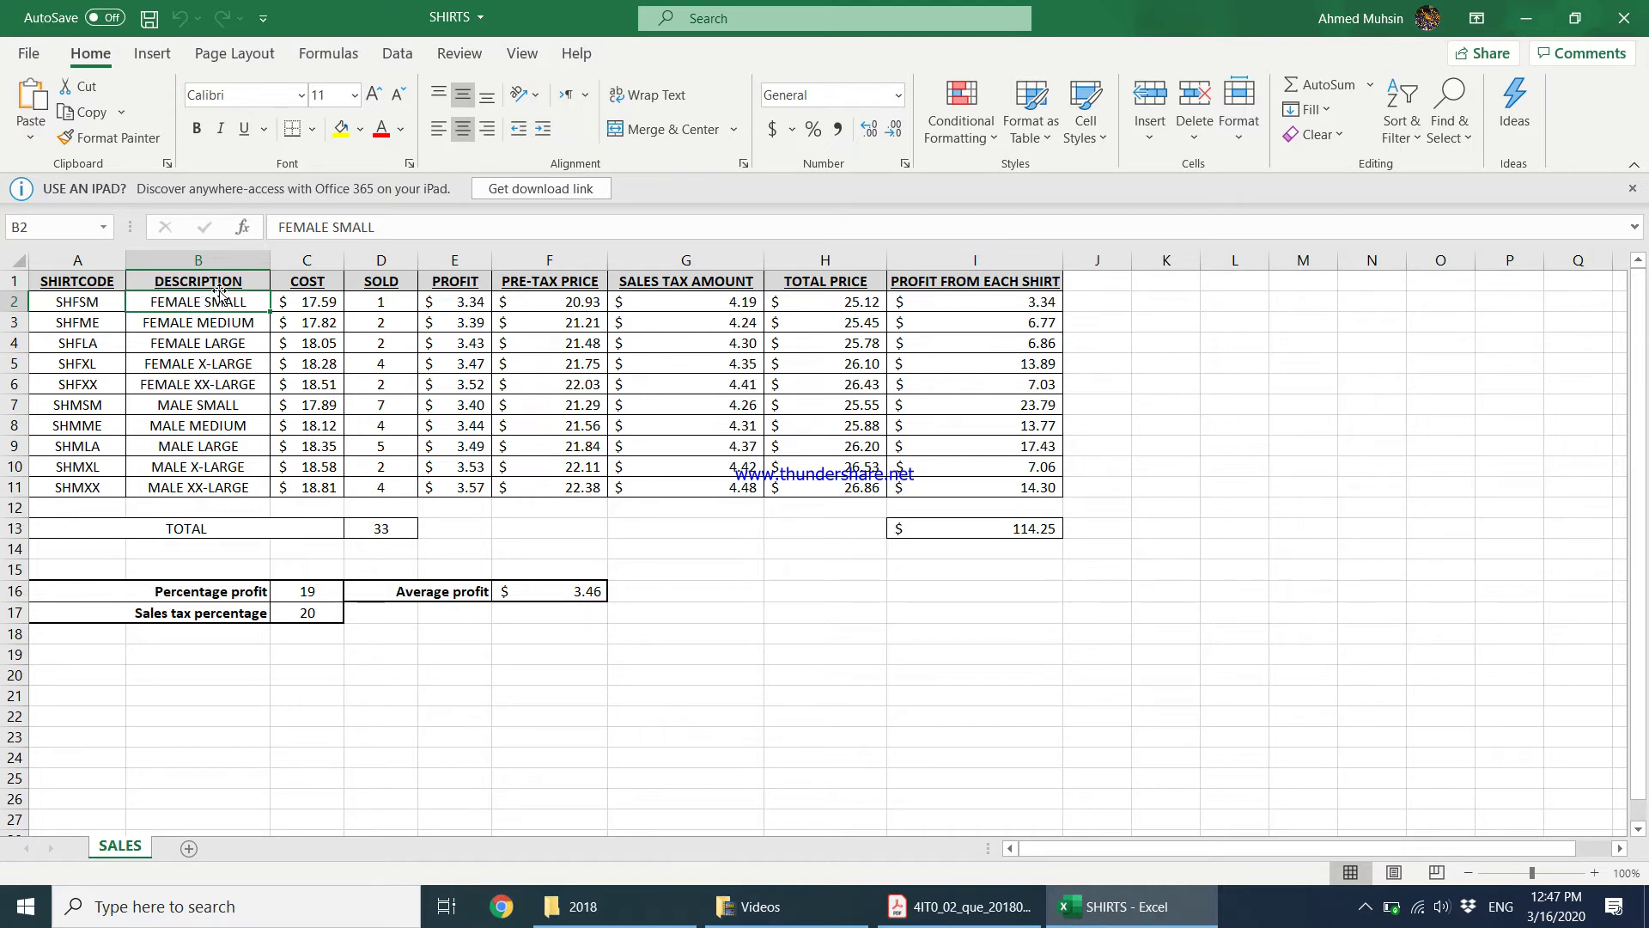
# Select shirt descriptions and costs B1:C11 and insert a 2-D Clustered Column chart
pyautogui.moveTo(223, 284); pyautogui.dragTo(326, 487)
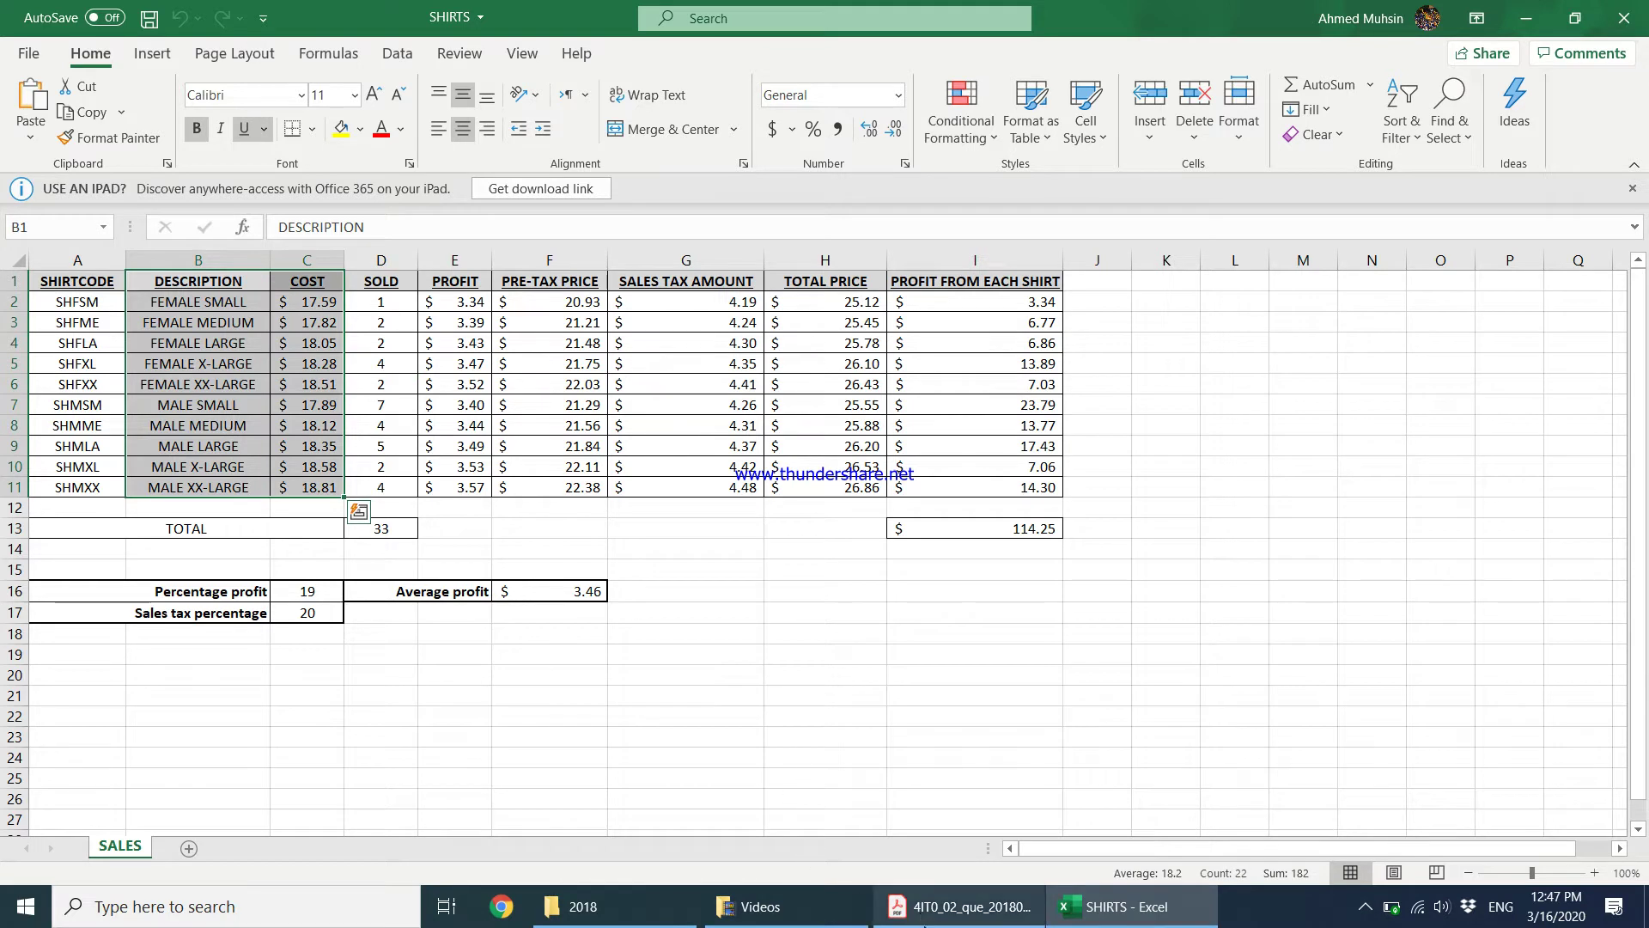
pyautogui.click(924, 919)
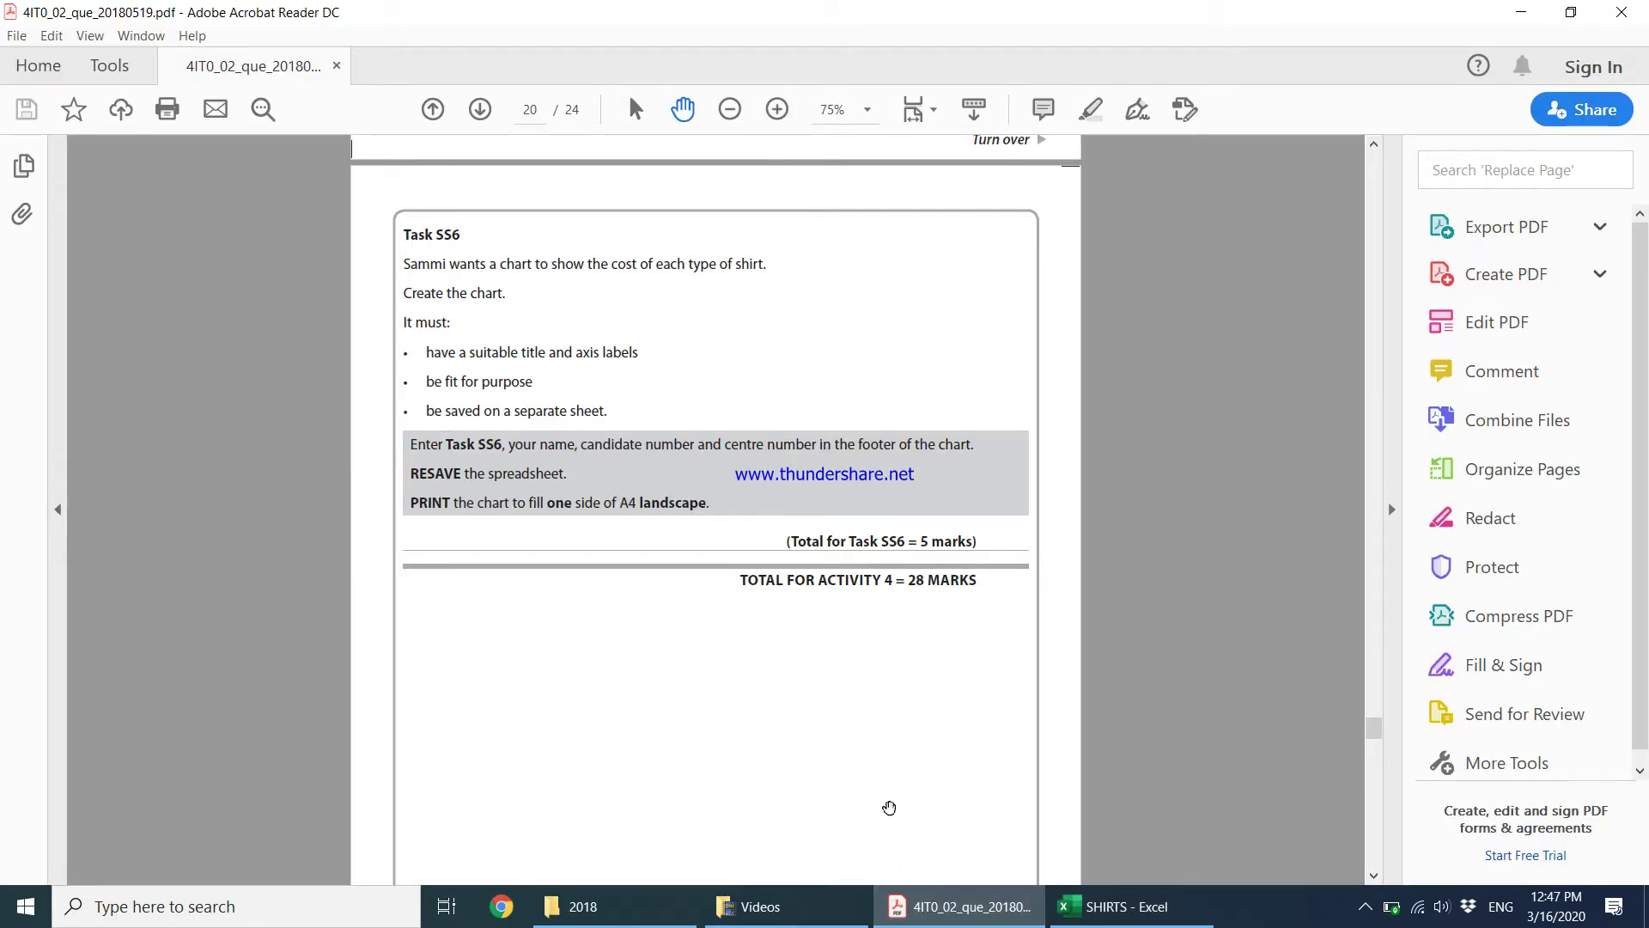
pyautogui.click(1116, 906)
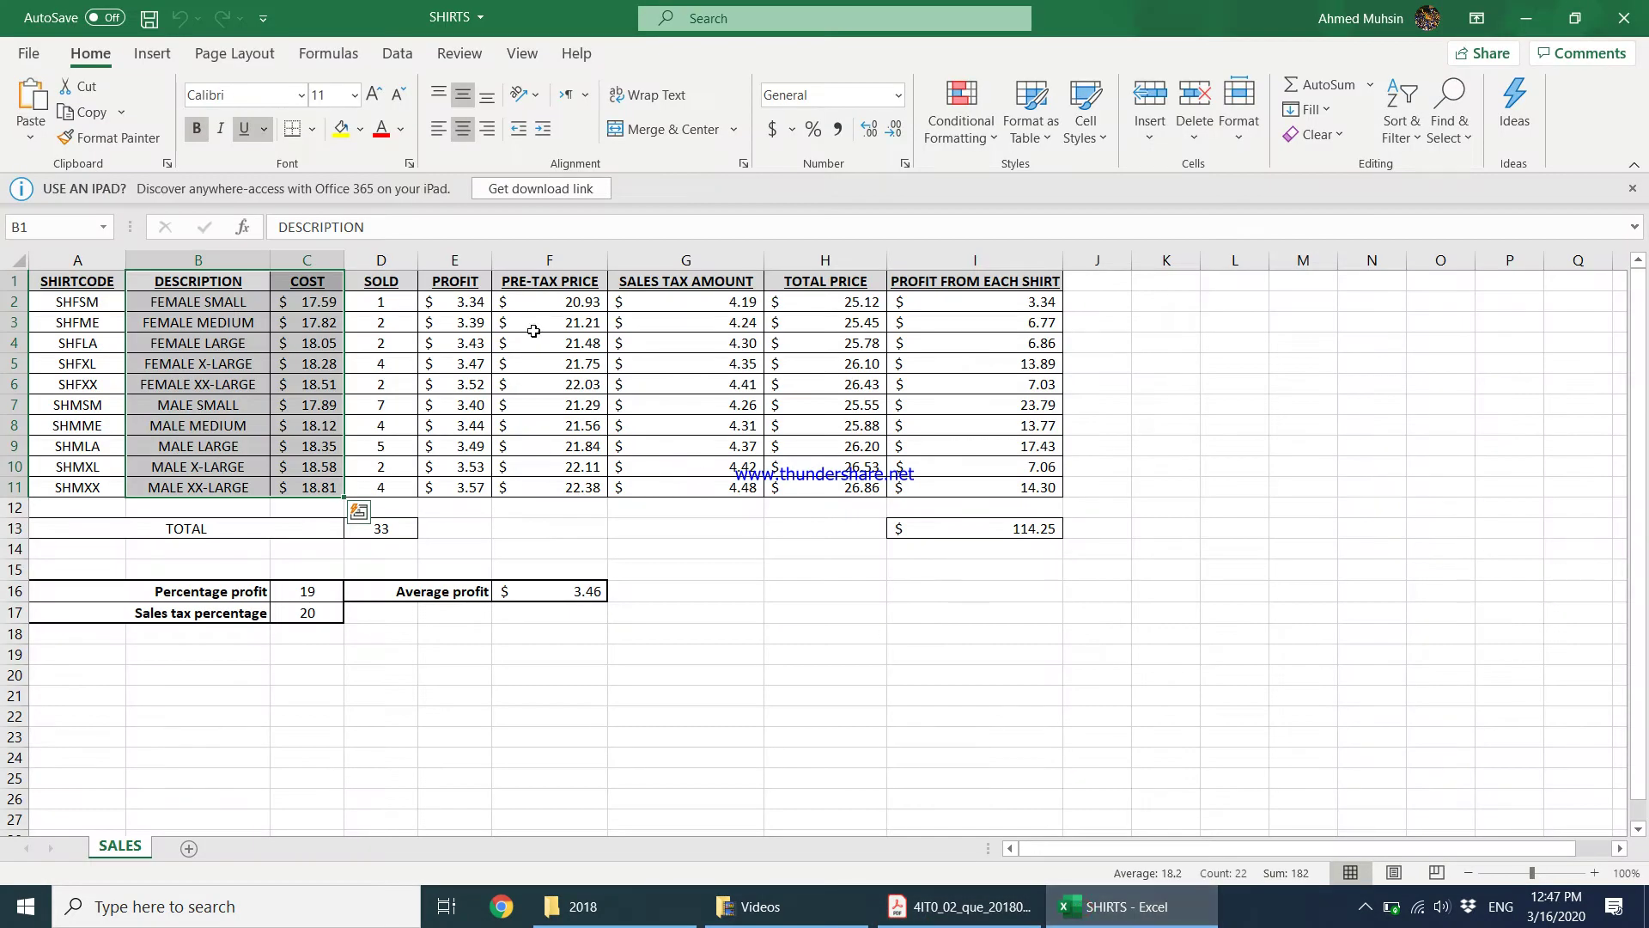
pyautogui.click(152, 65)
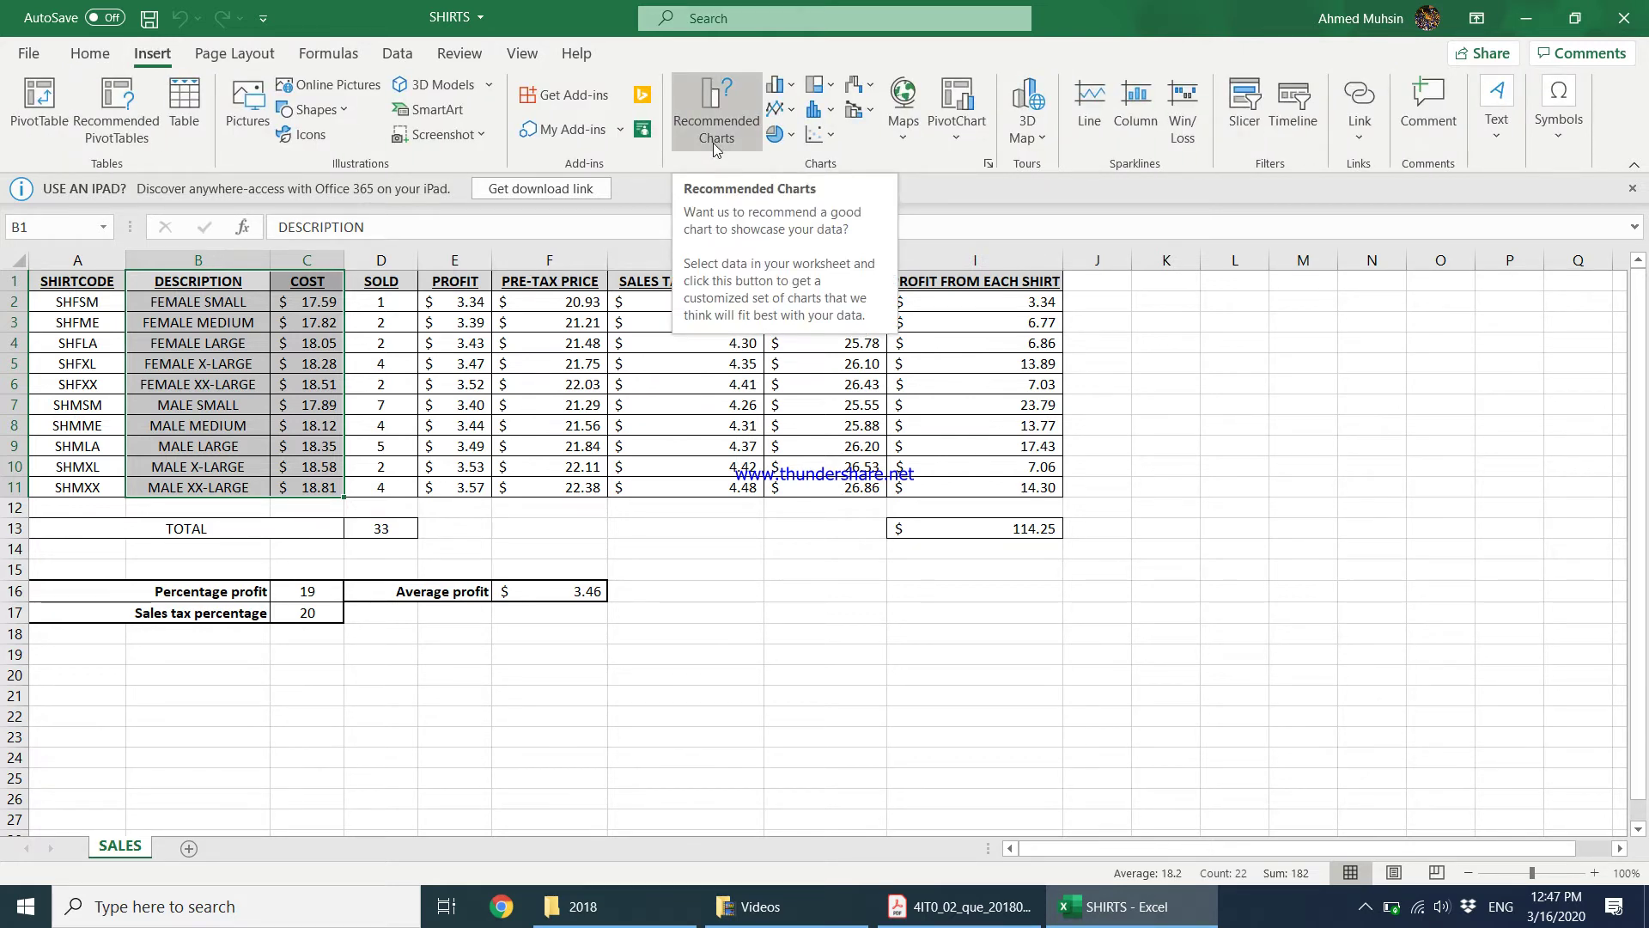
pyautogui.click(783, 86)
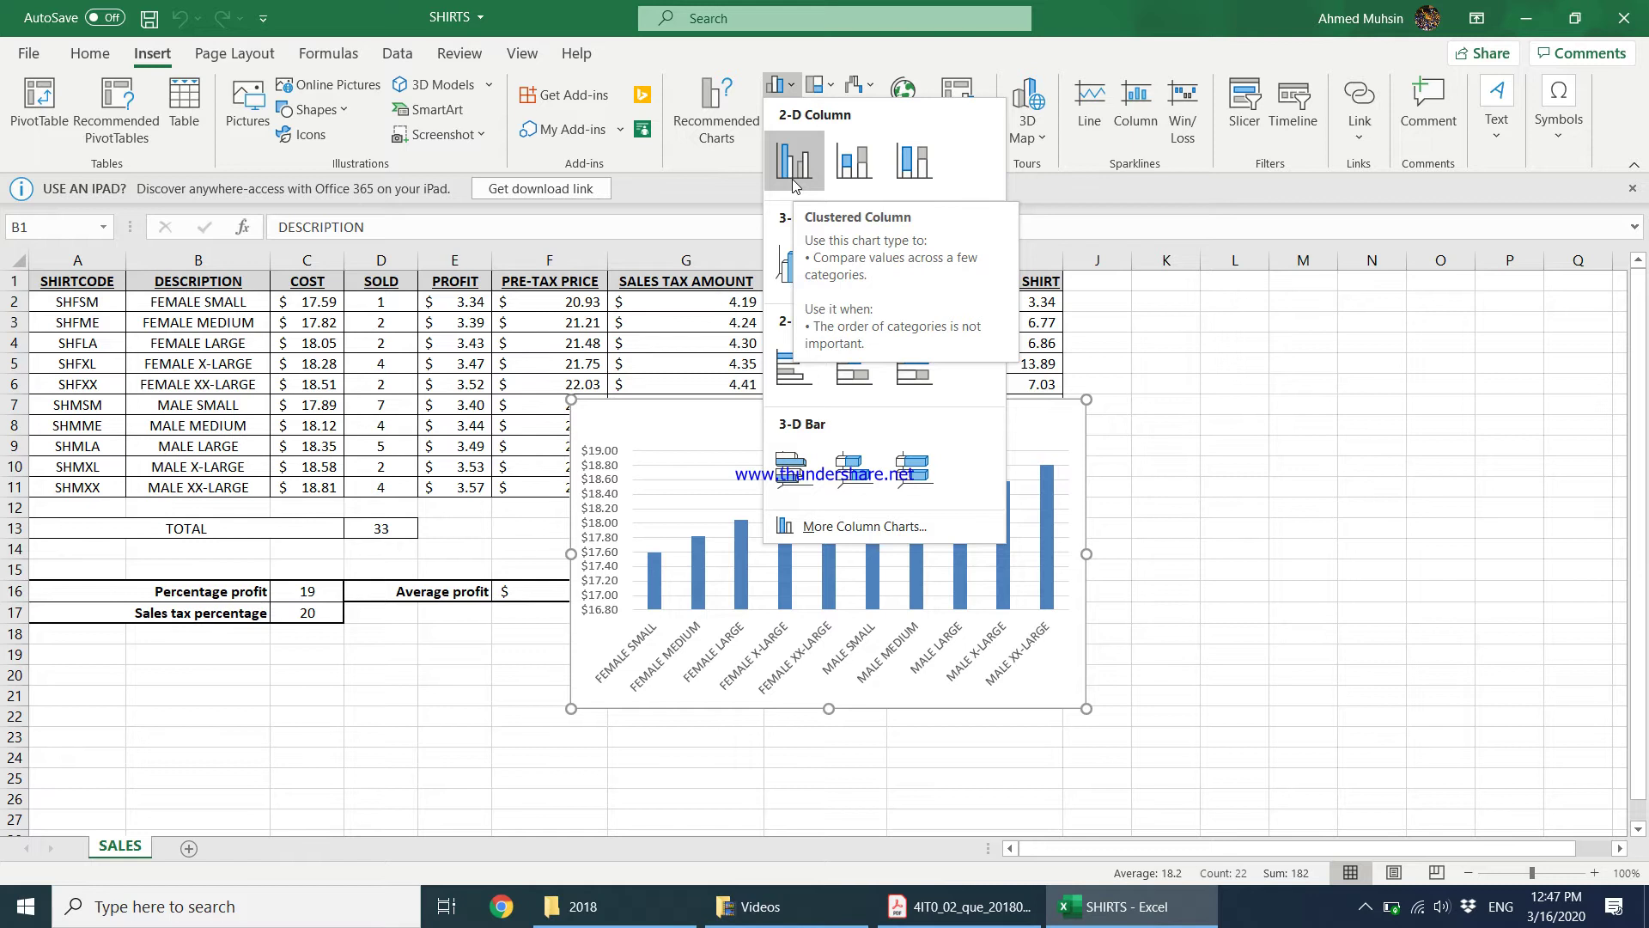
pyautogui.click(793, 180)
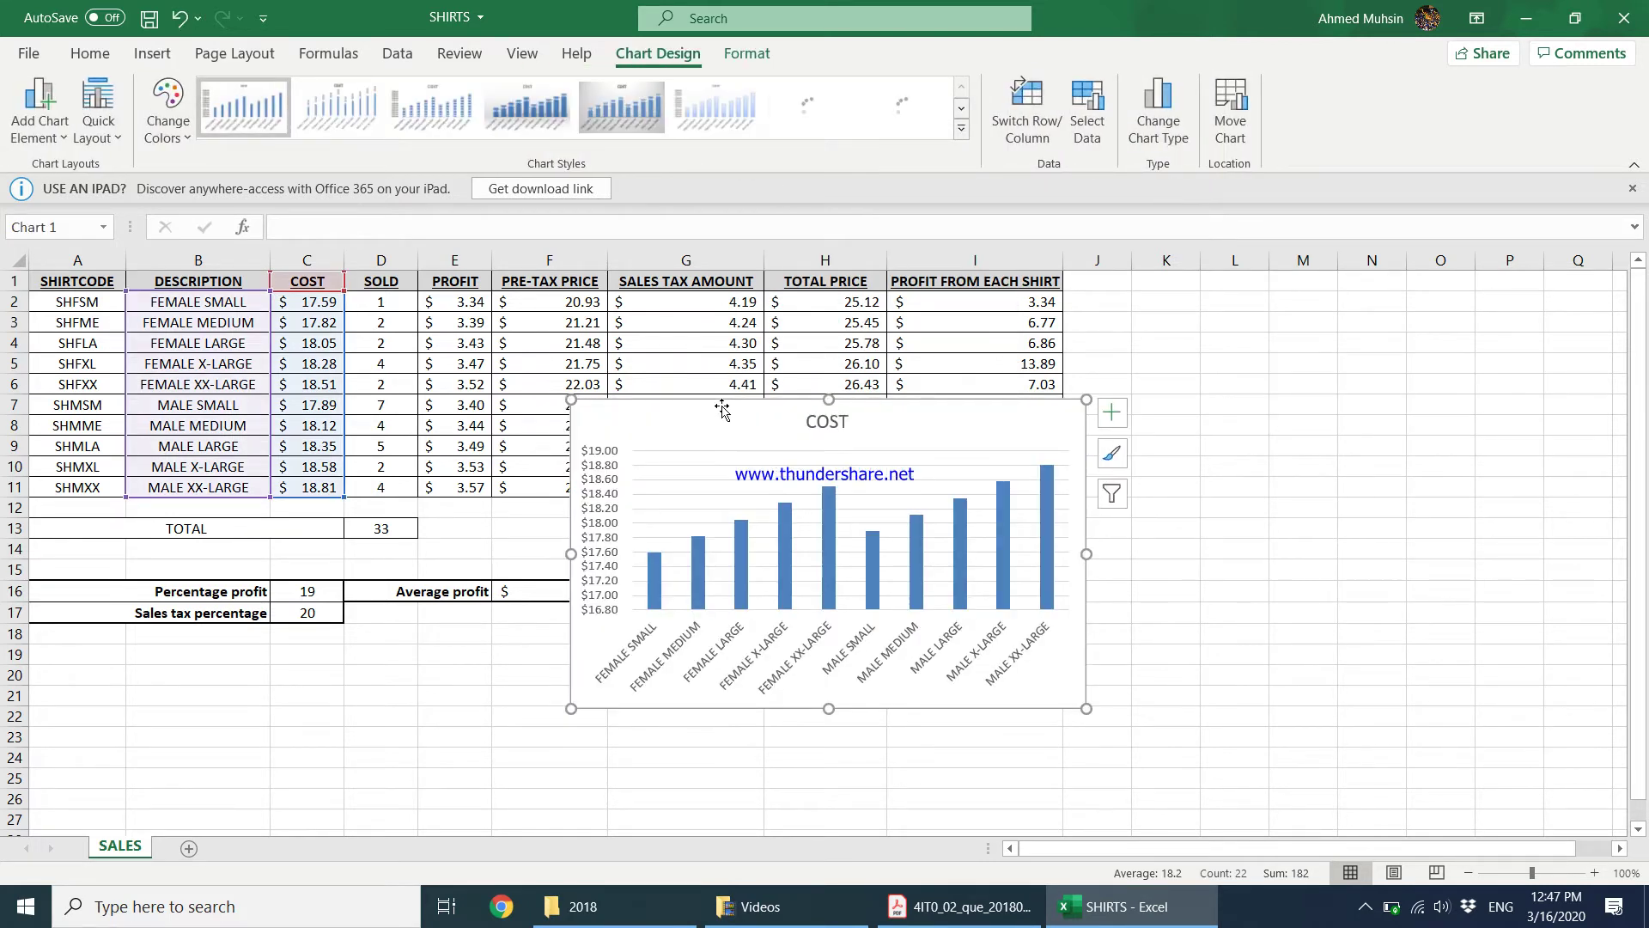
# Move the new chart to the right, clear of the data table
pyautogui.moveTo(721, 411); pyautogui.dragTo(970, 459)
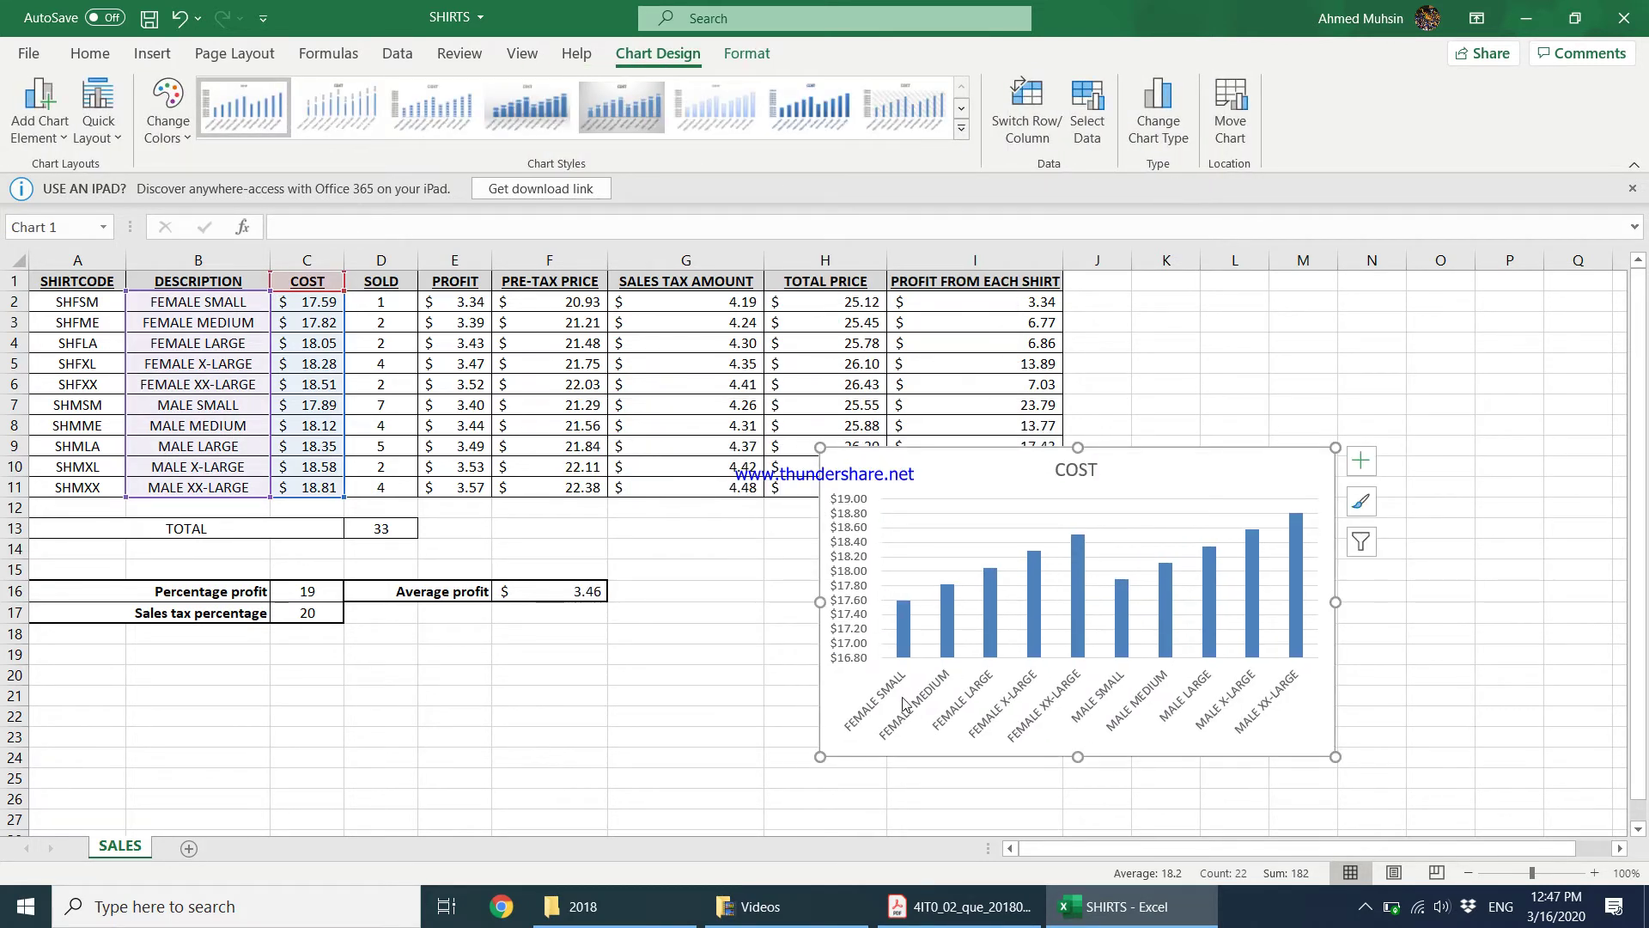
pyautogui.click(962, 906)
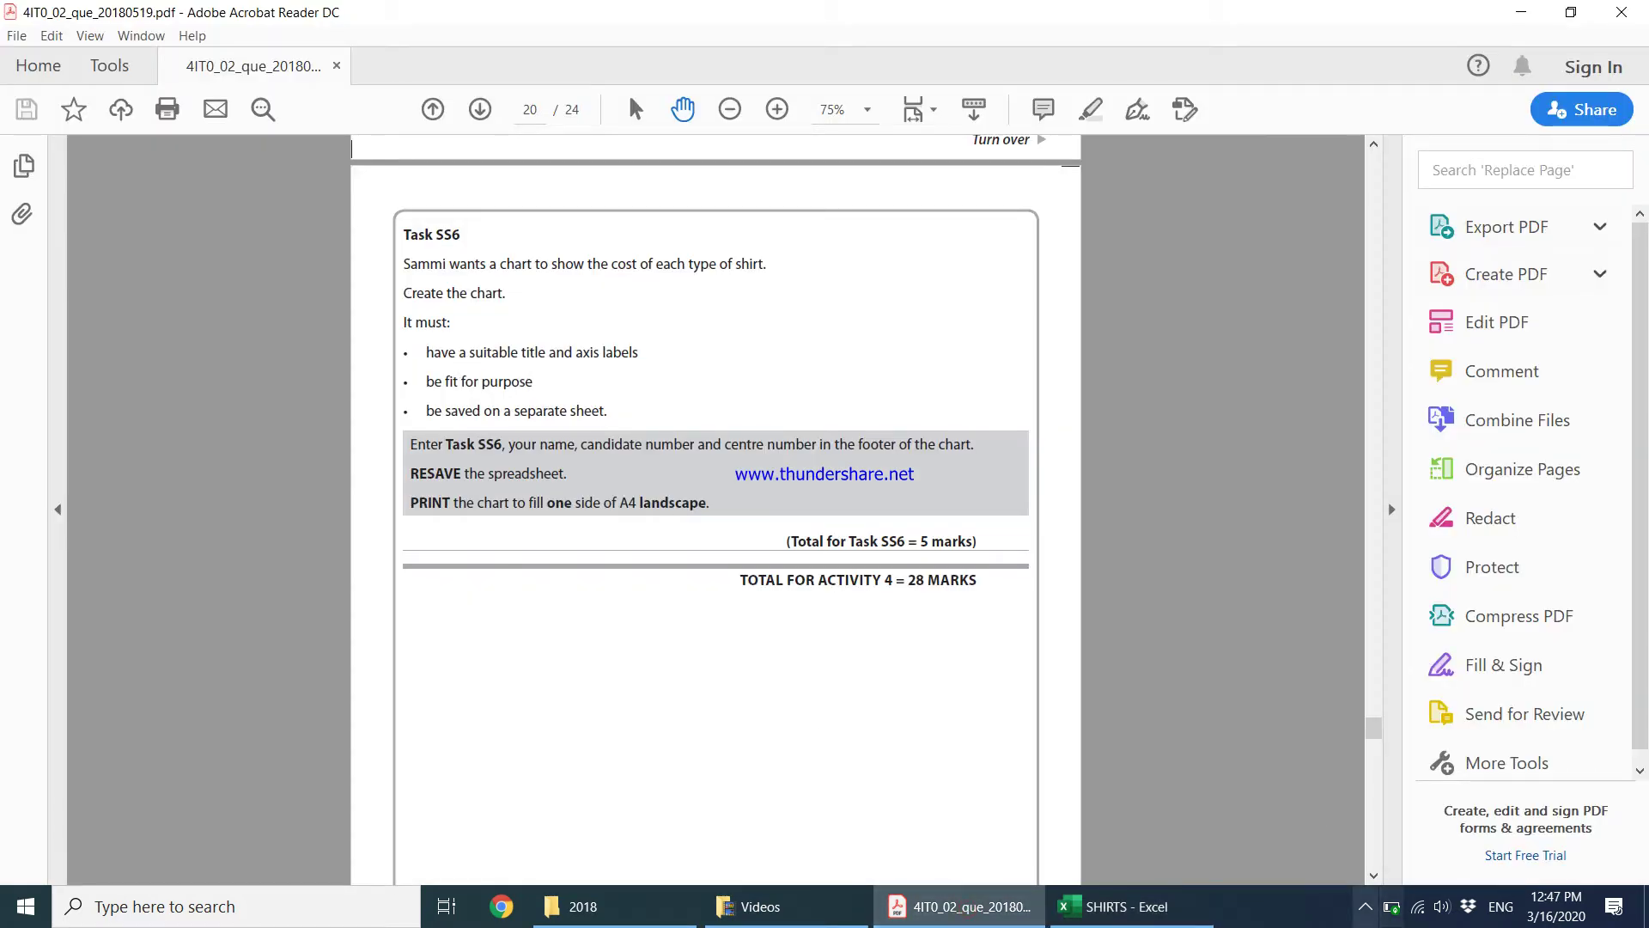
pyautogui.click(1128, 906)
# Change the chart title from COST to 'Cost of Shirts'
pyautogui.click(1080, 474)
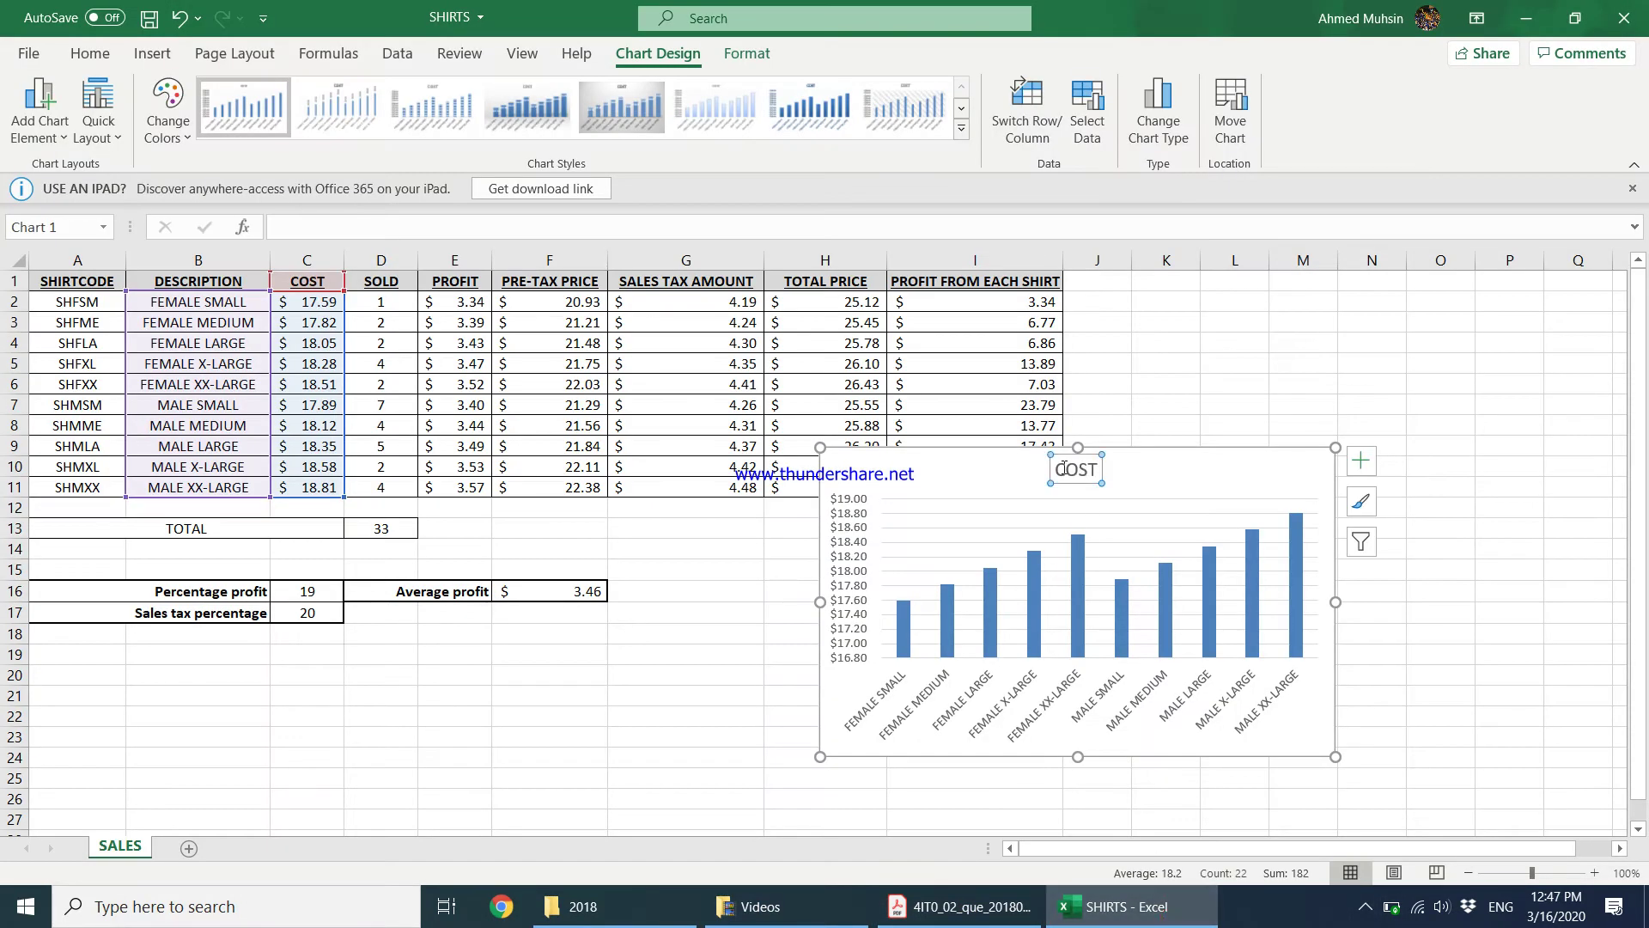
pyautogui.doubleClick(1095, 471)
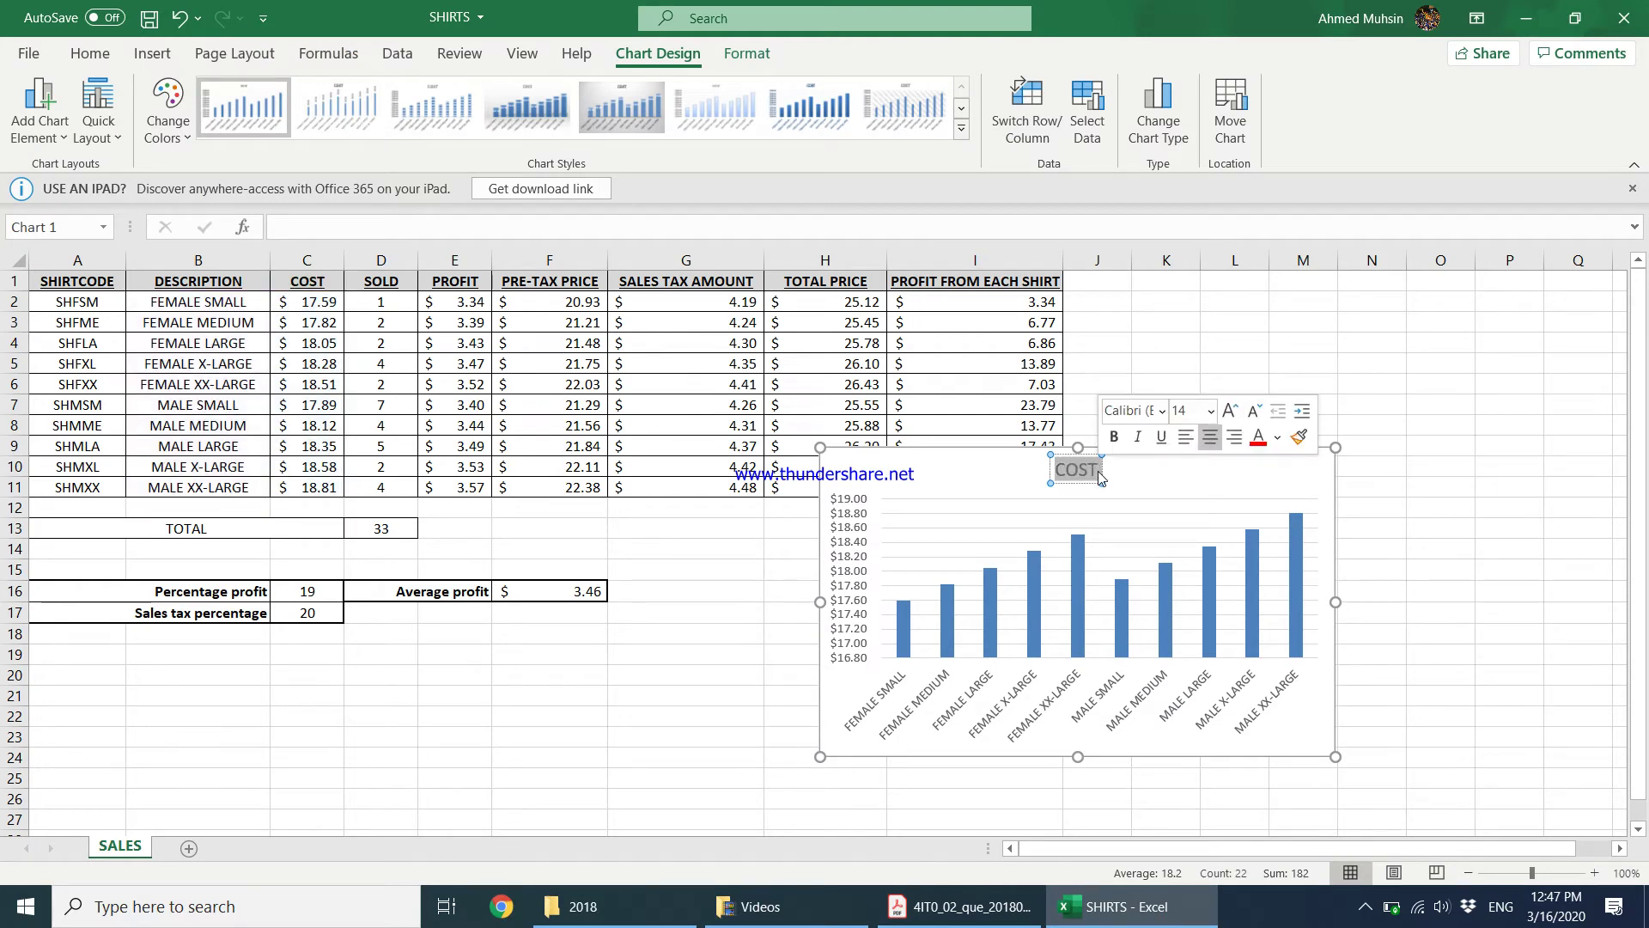
pyautogui.write('Cost')
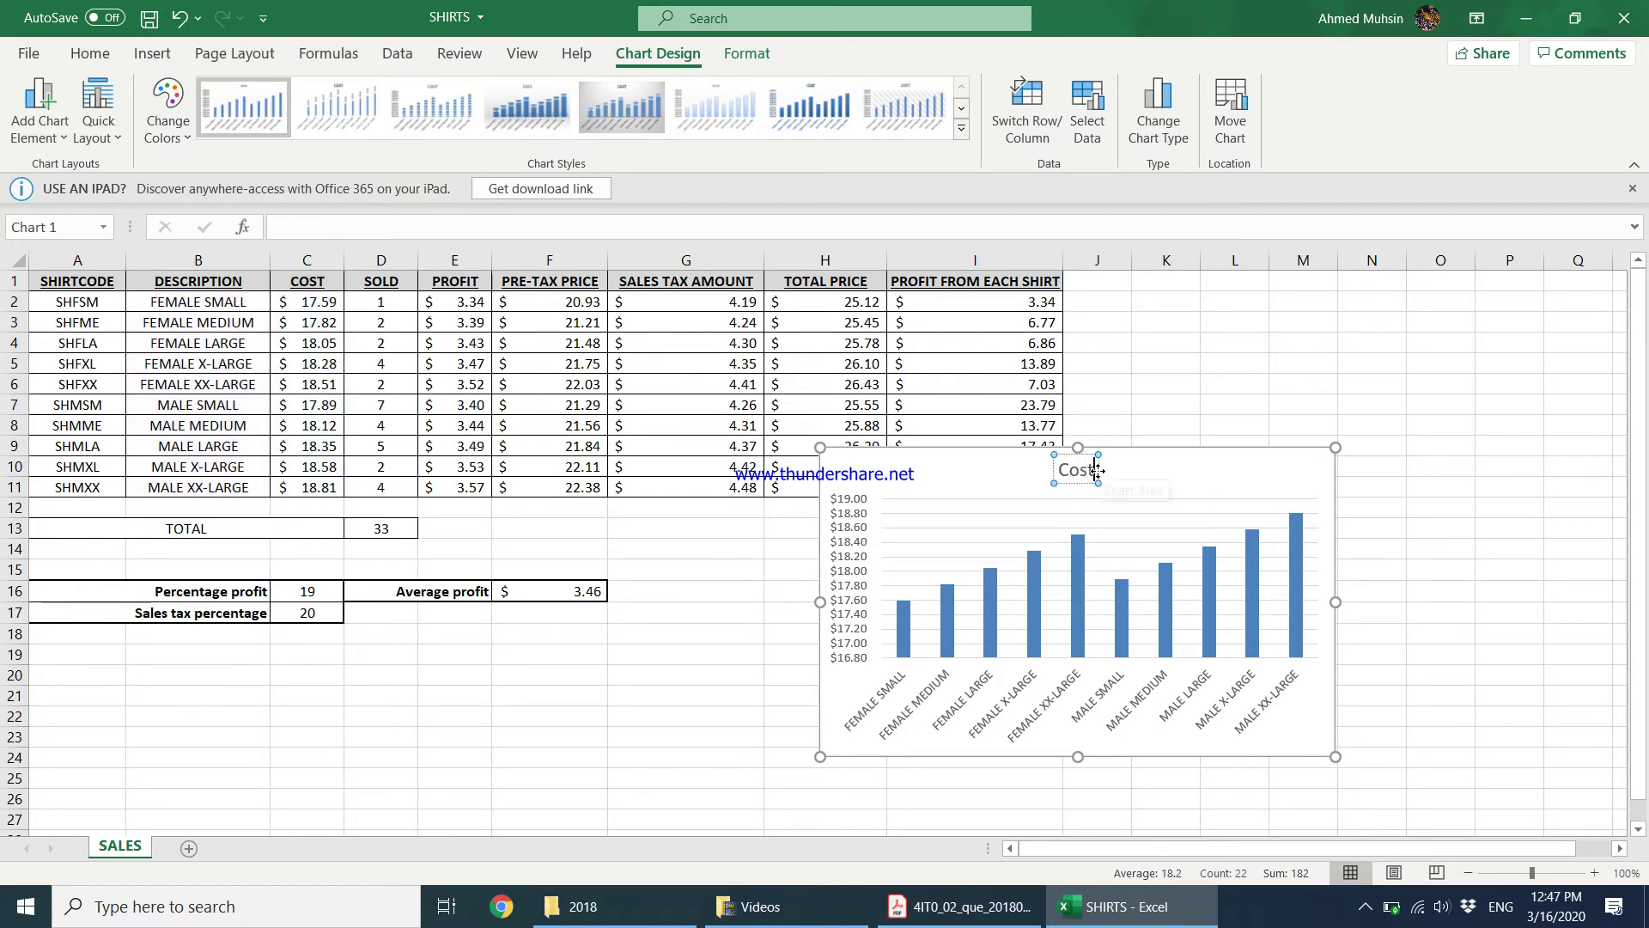
pyautogui.write(' of SHirts')
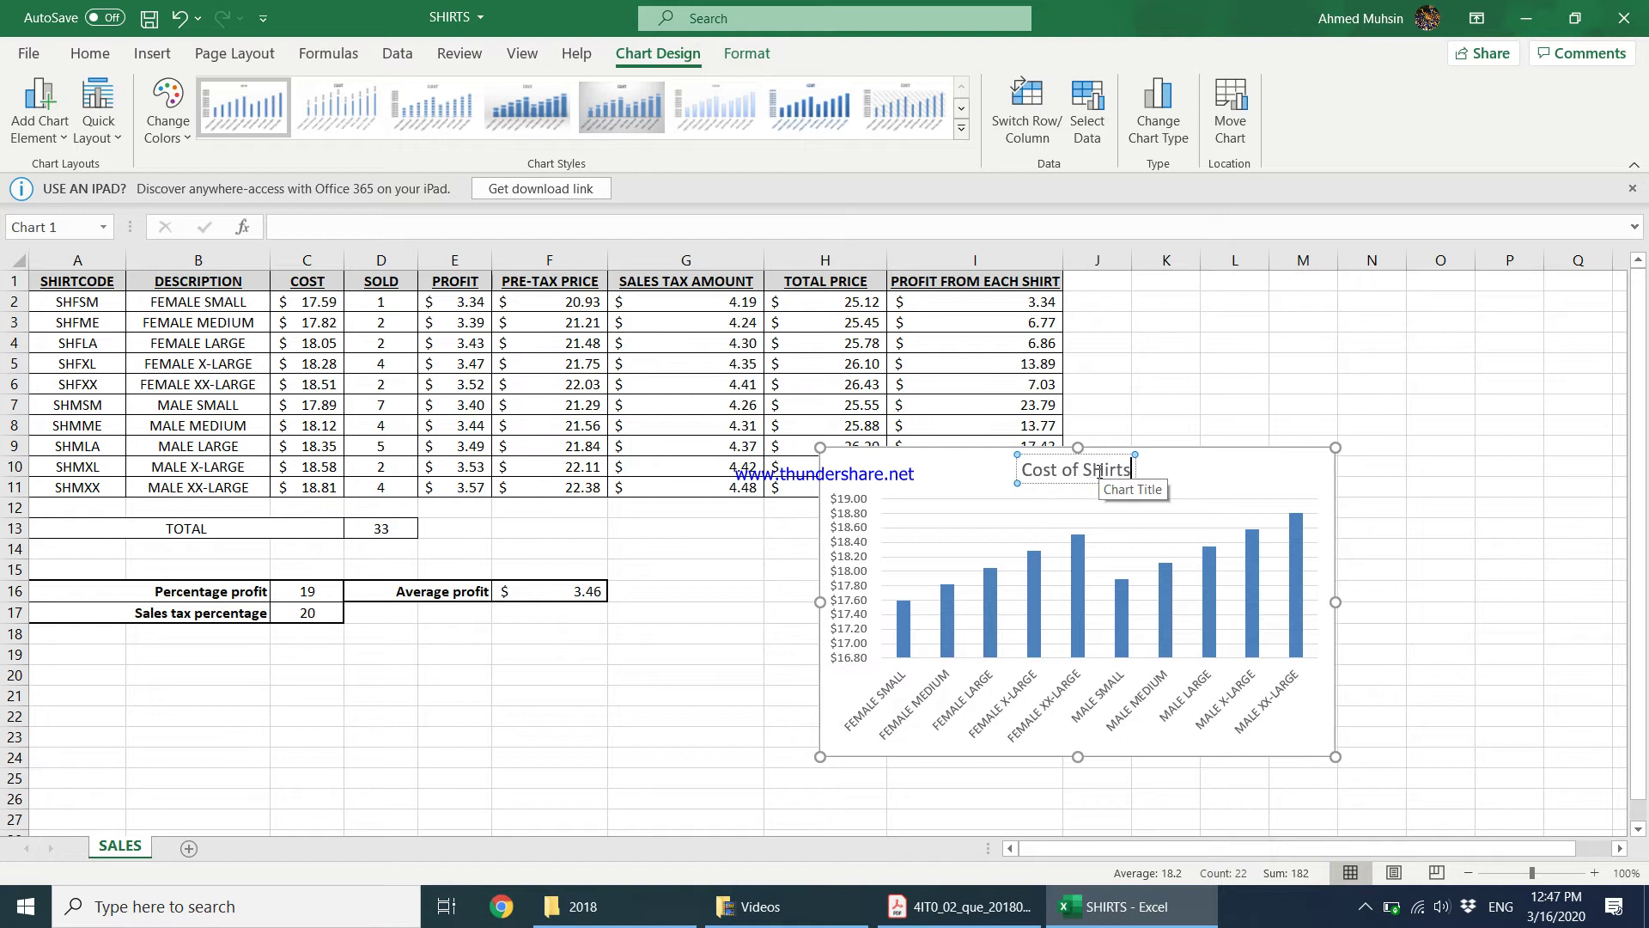
pyautogui.press('BackSpace')
pyautogui.press('BackSpace')
pyautogui.press('BackSpace')
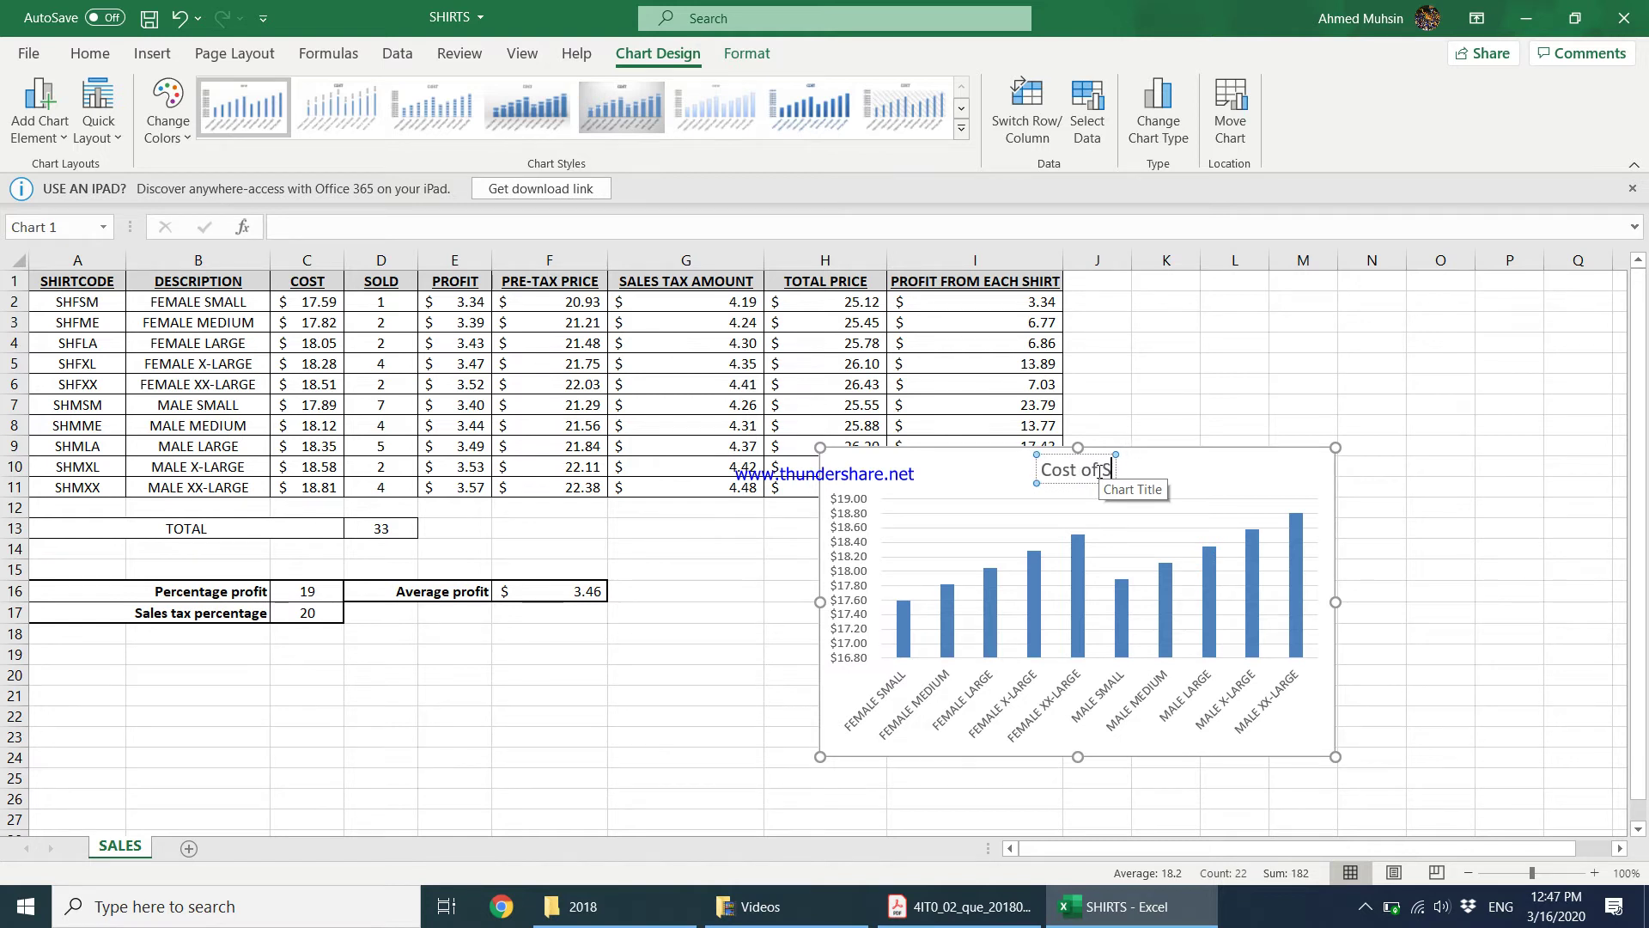
pyautogui.write('hirts')
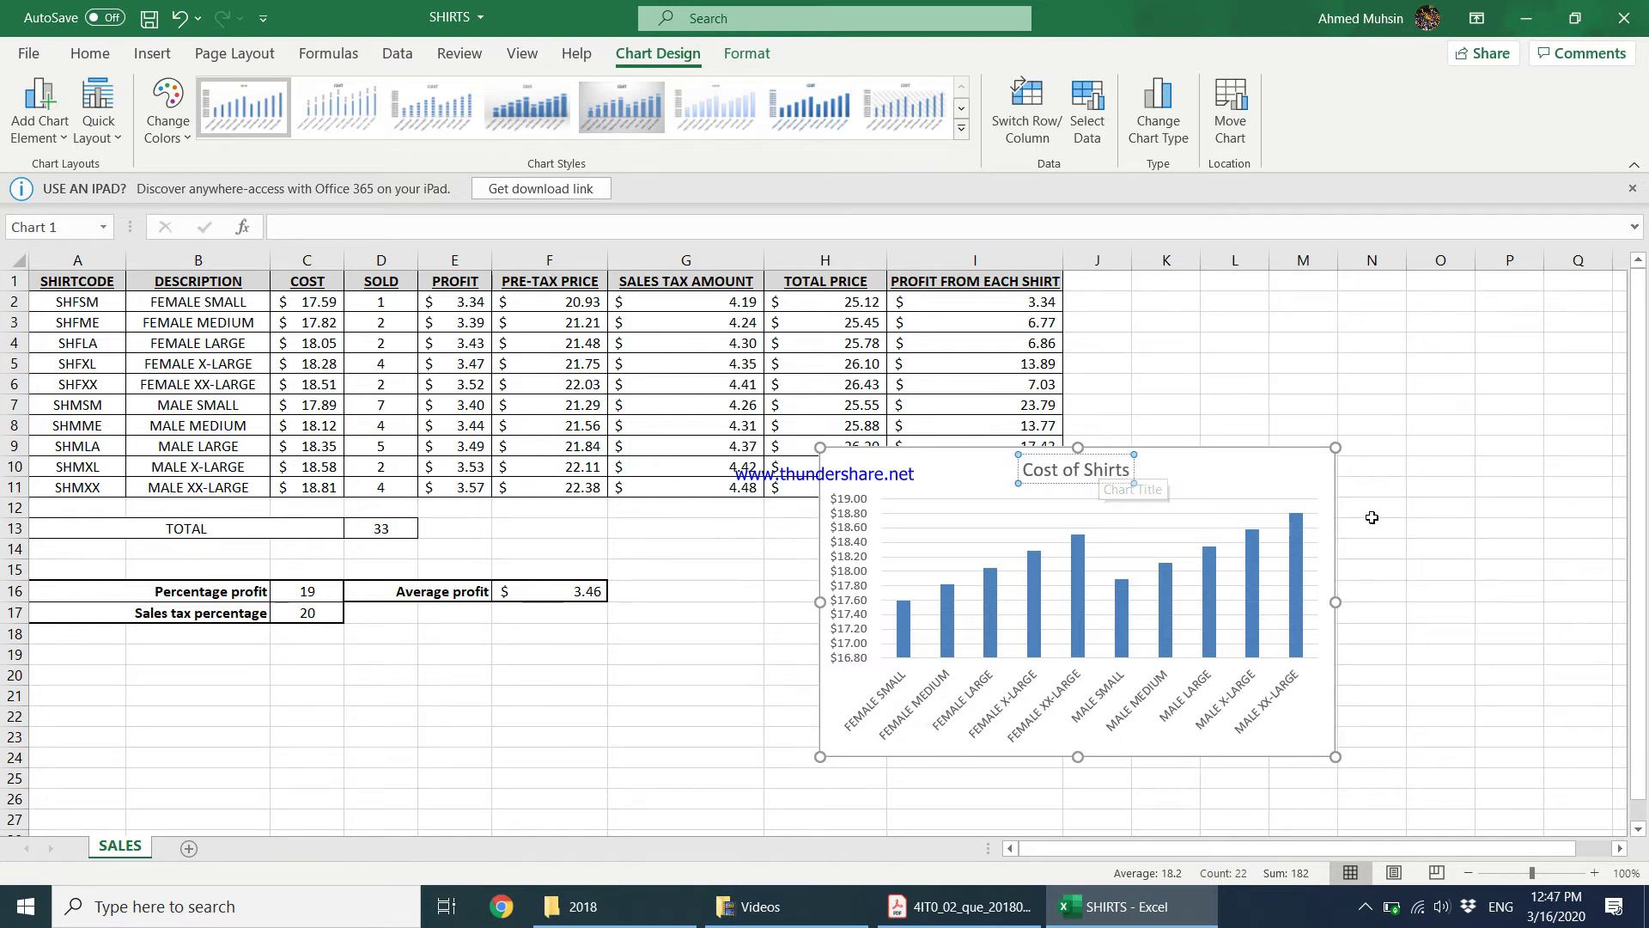
pyautogui.click(1372, 510)
# Add axis titles to the chart and title the vertical axis 'Price ($)'
pyautogui.click(1069, 552)
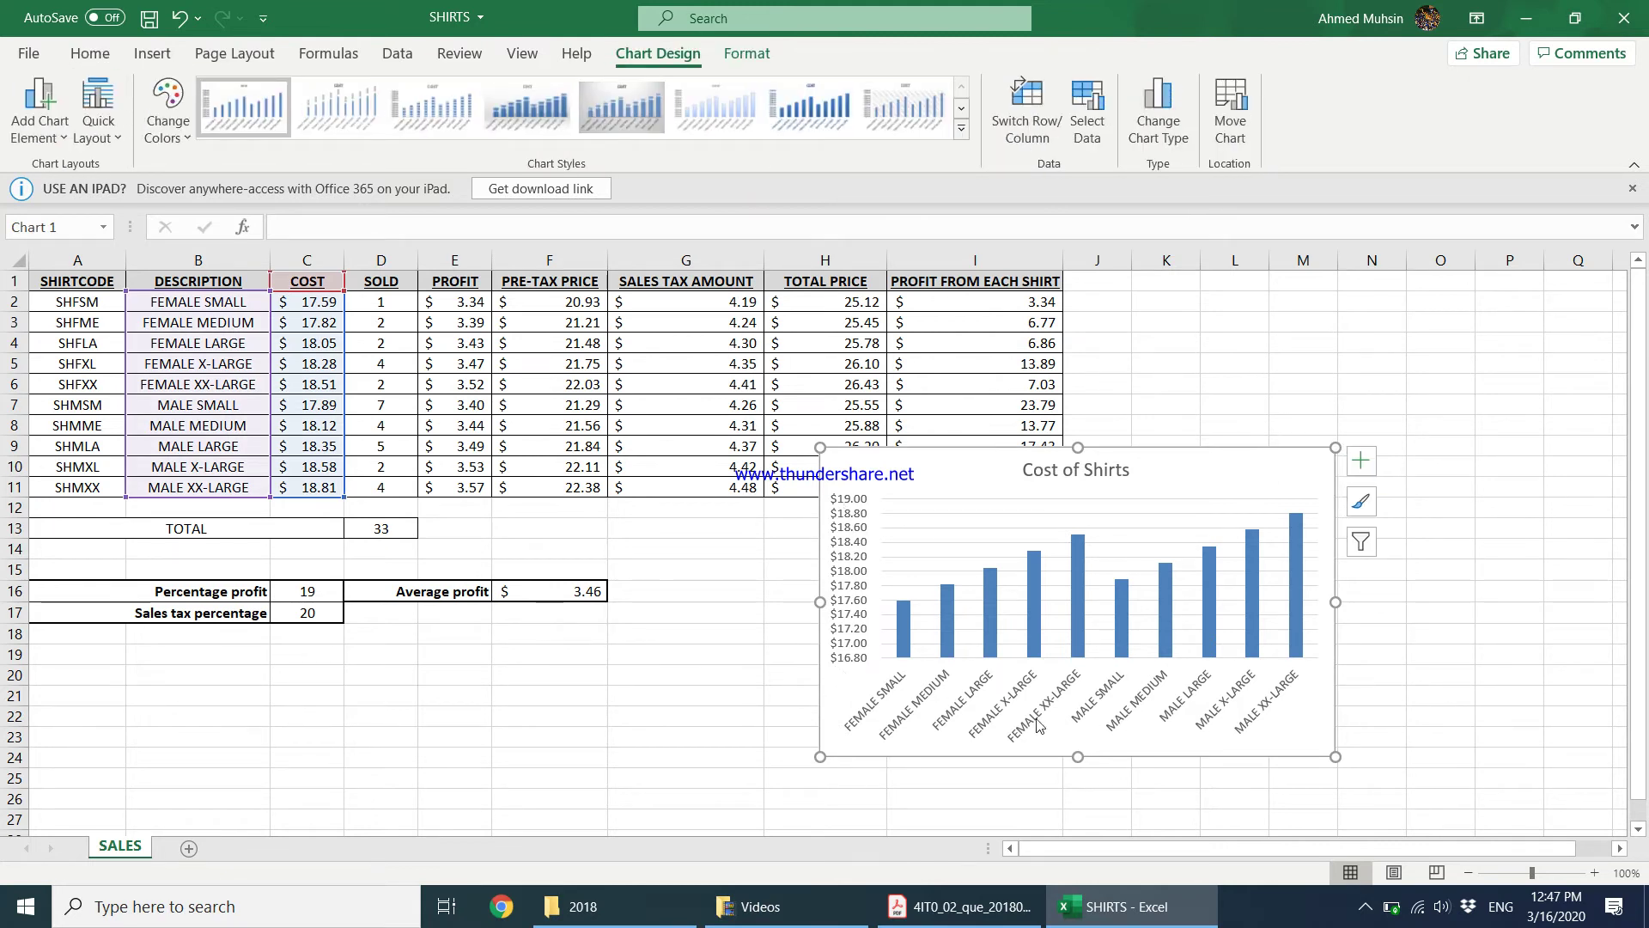
pyautogui.click(1361, 460)
pyautogui.click(1417, 510)
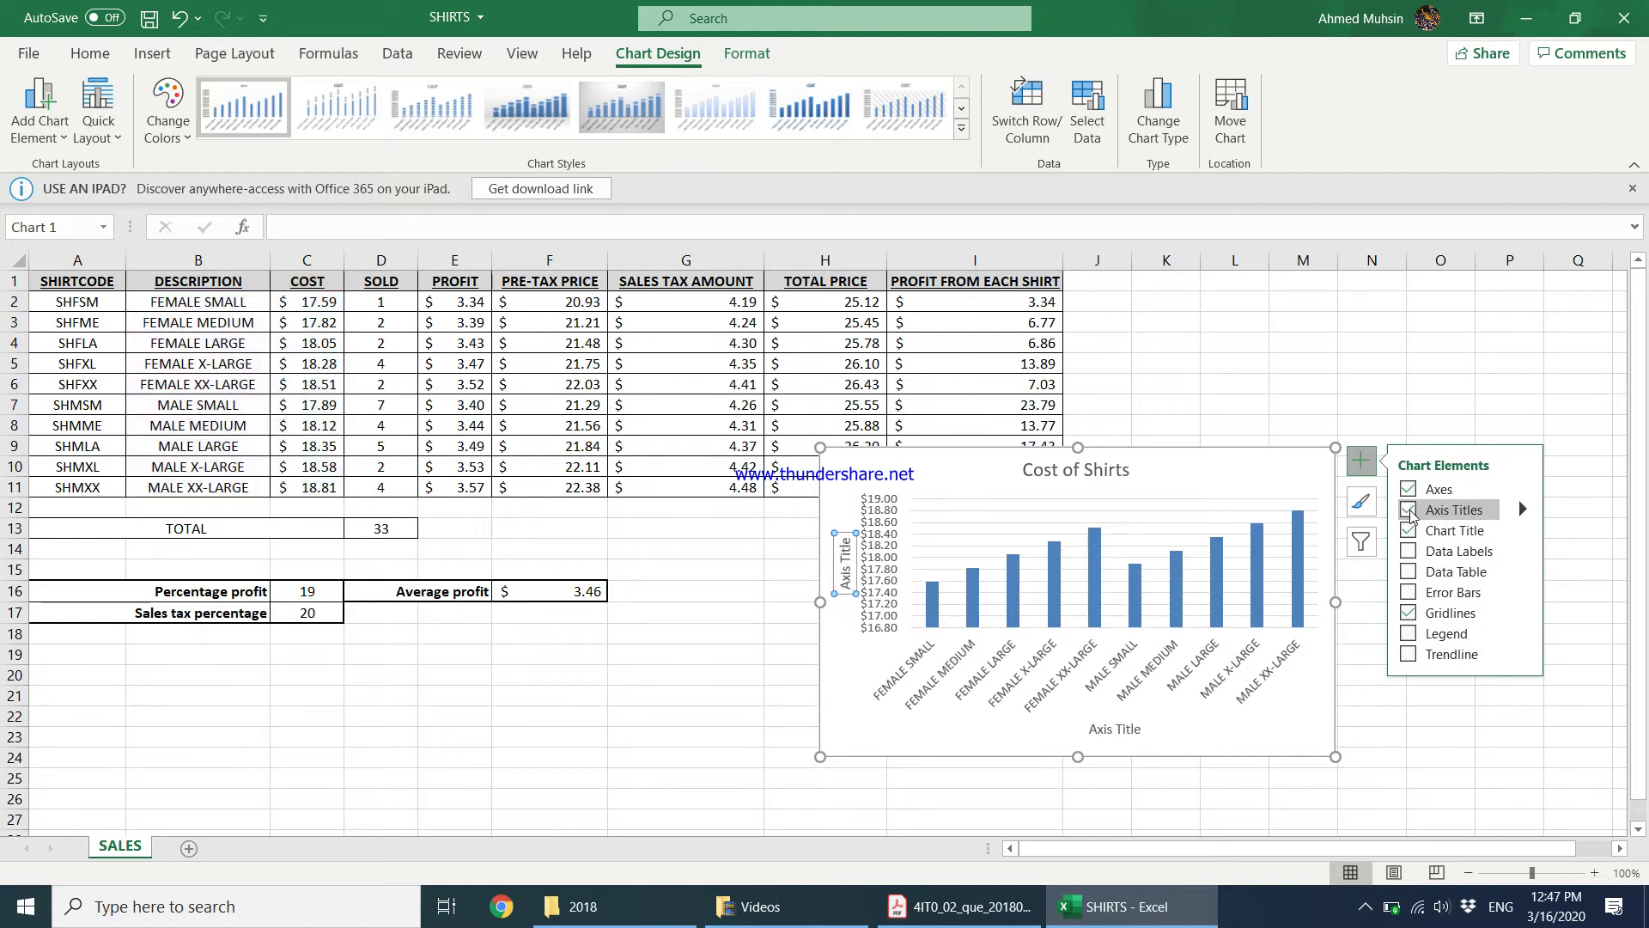
pyautogui.click(846, 584)
pyautogui.moveTo(846, 591); pyautogui.dragTo(855, 528)
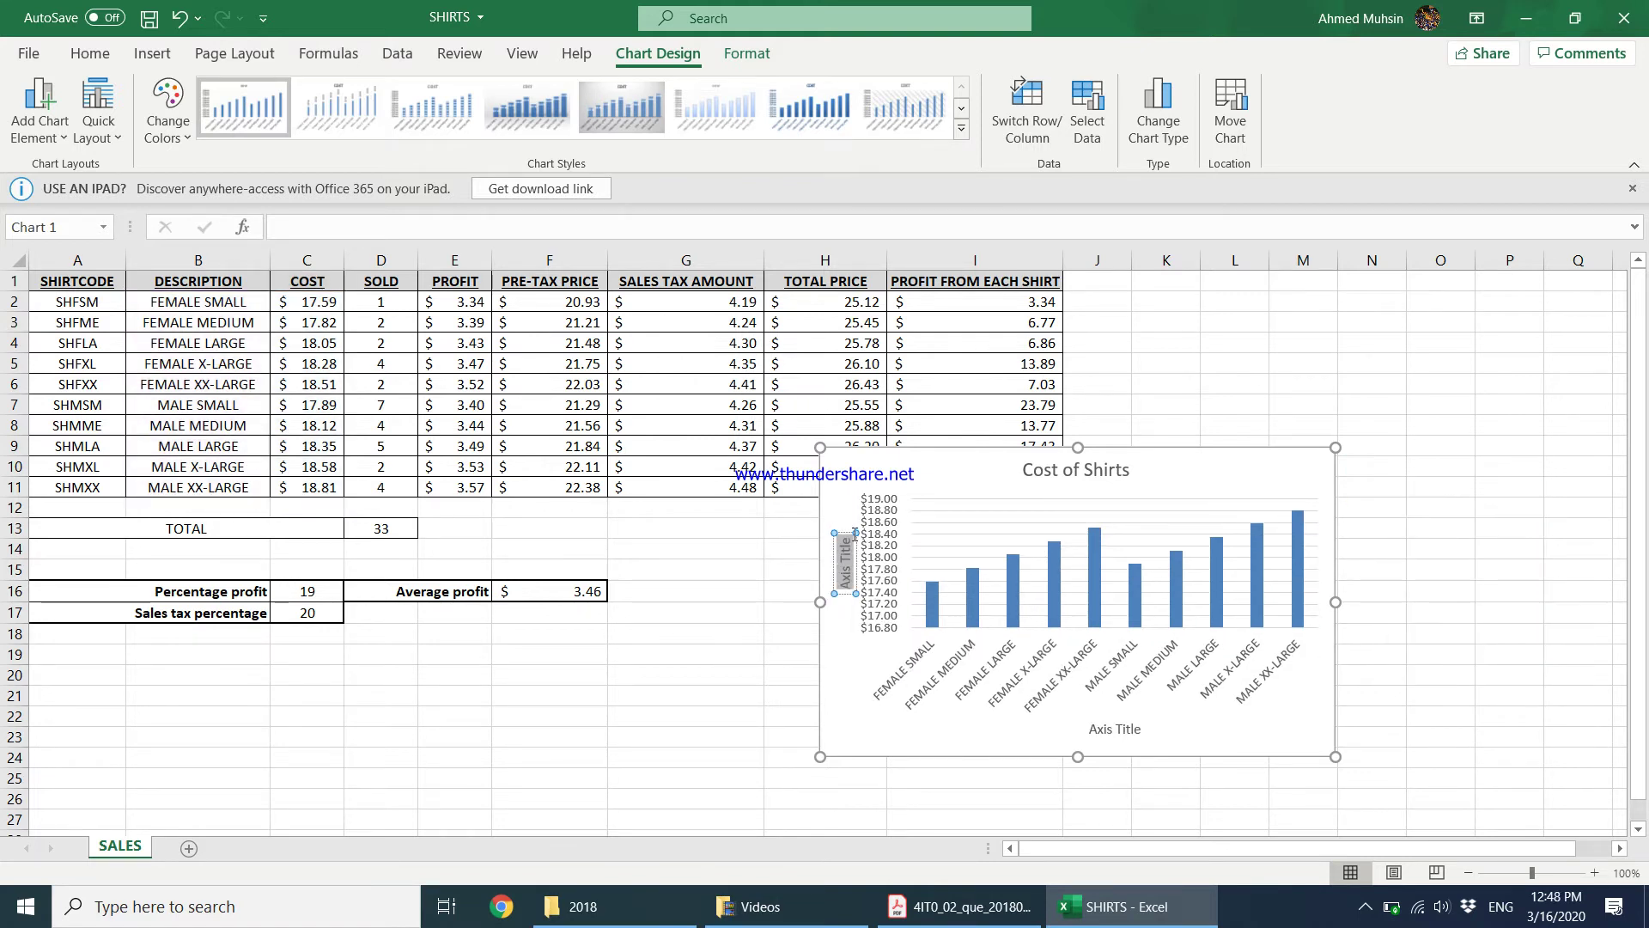
pyautogui.press('Delete')
pyautogui.write('Prin')
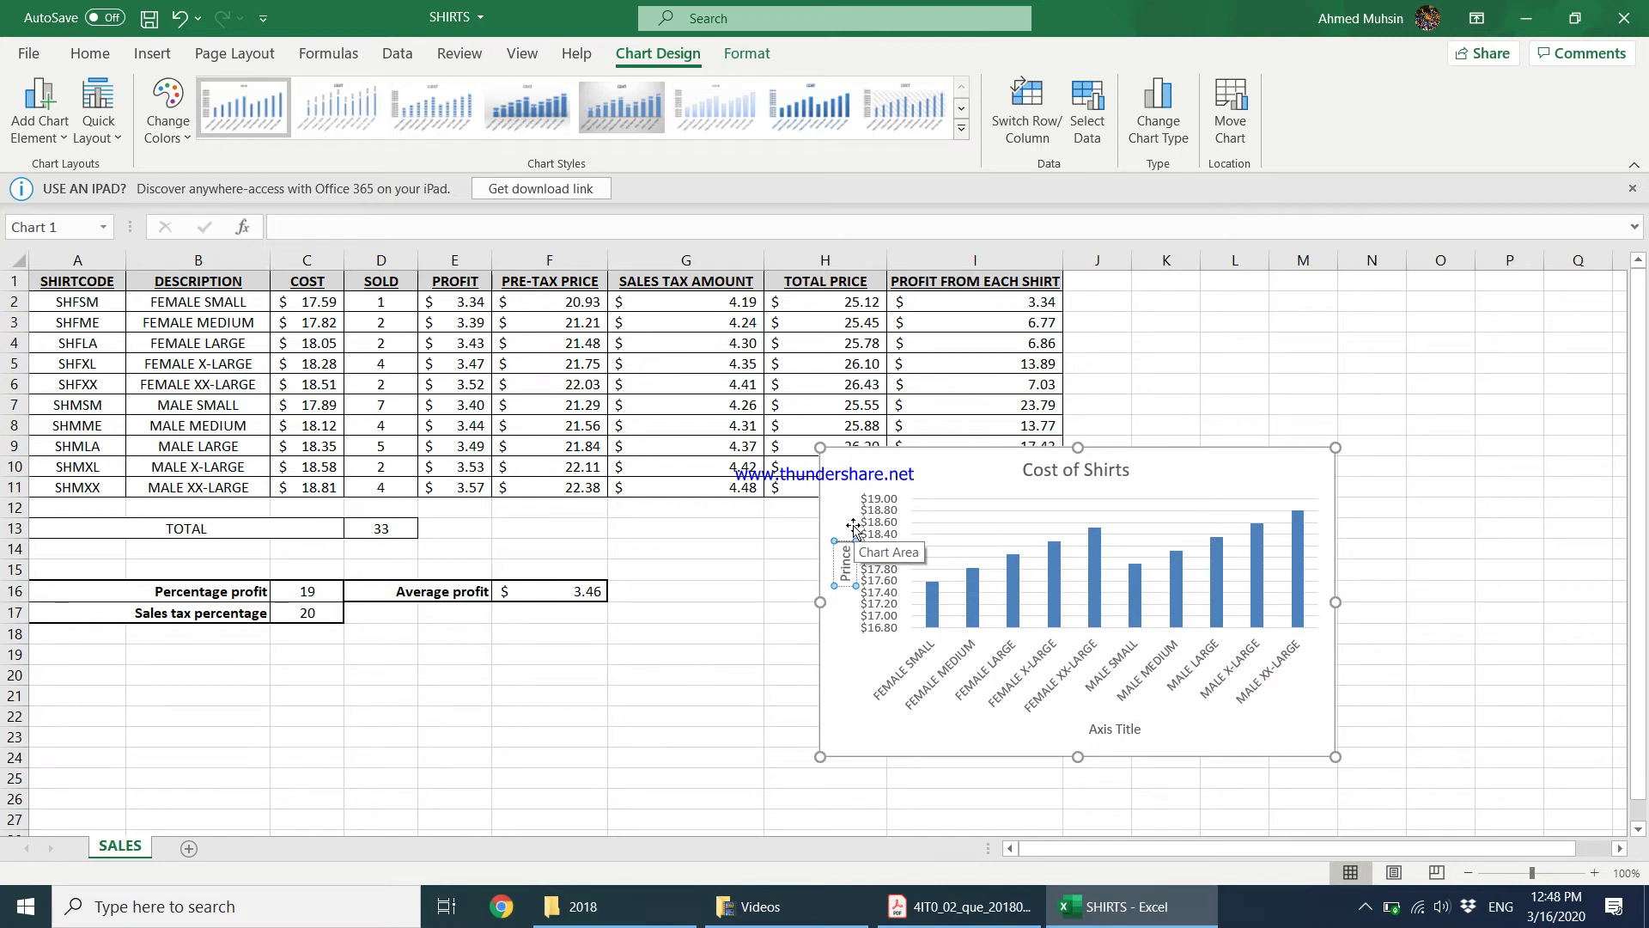
pyautogui.press('BackSpace')
pyautogui.write('ce ($)')
# Title the horizontal axis 'Shirt Description'
pyautogui.click(1092, 730)
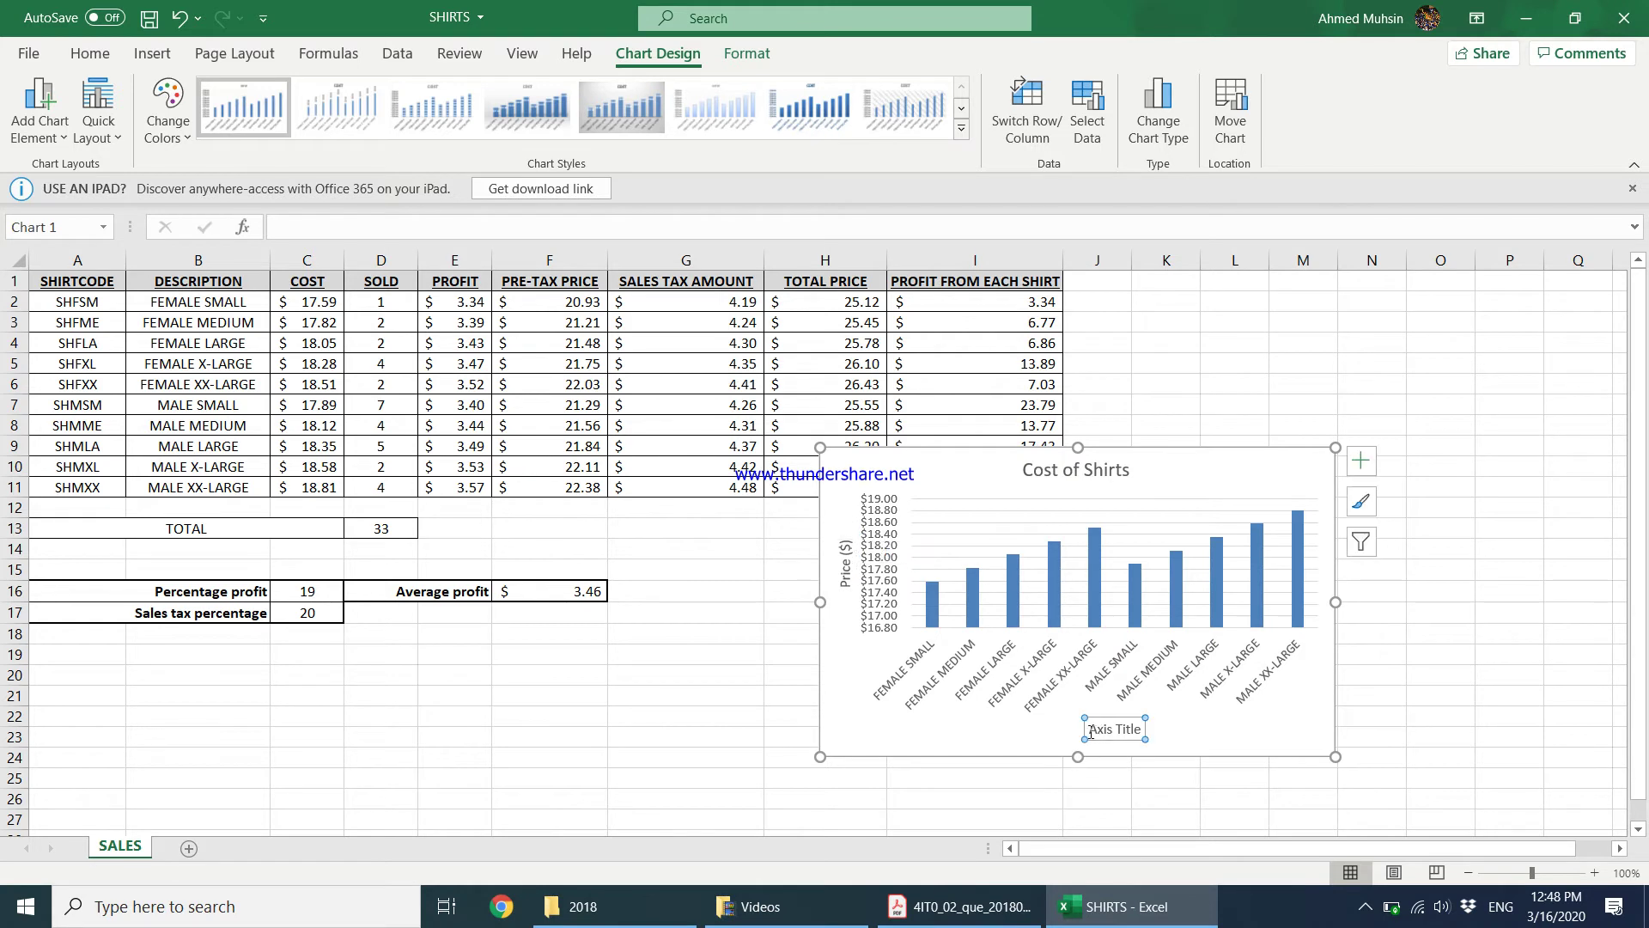
pyautogui.moveTo(1092, 730); pyautogui.dragTo(1142, 730)
pyautogui.write('D')
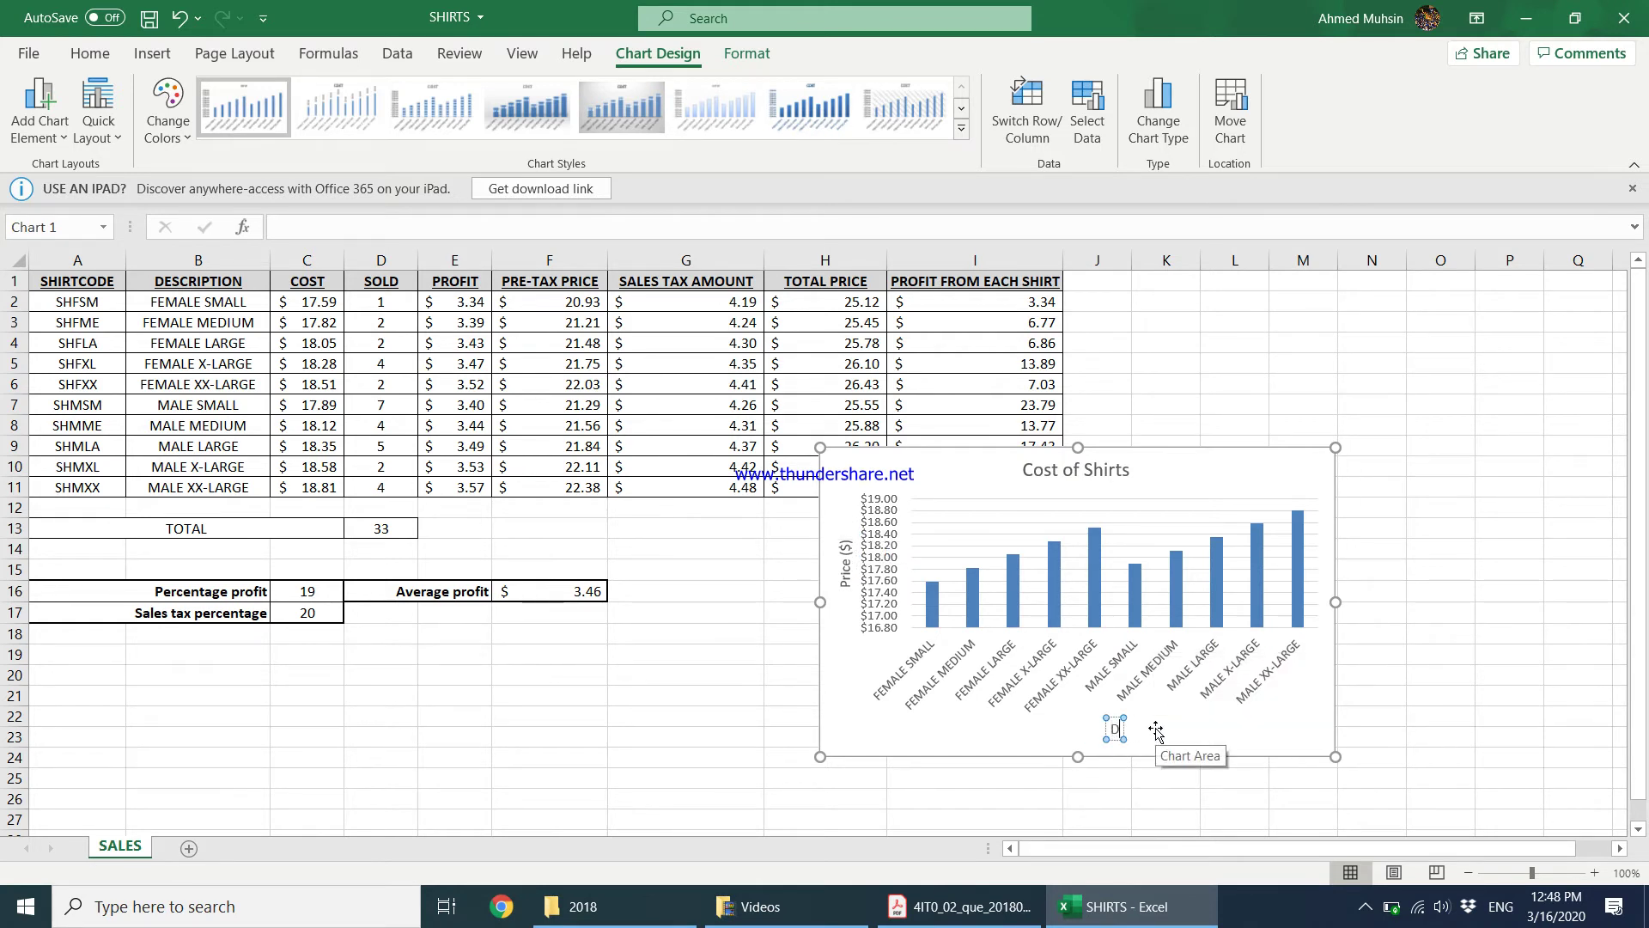
pyautogui.write('escription of')
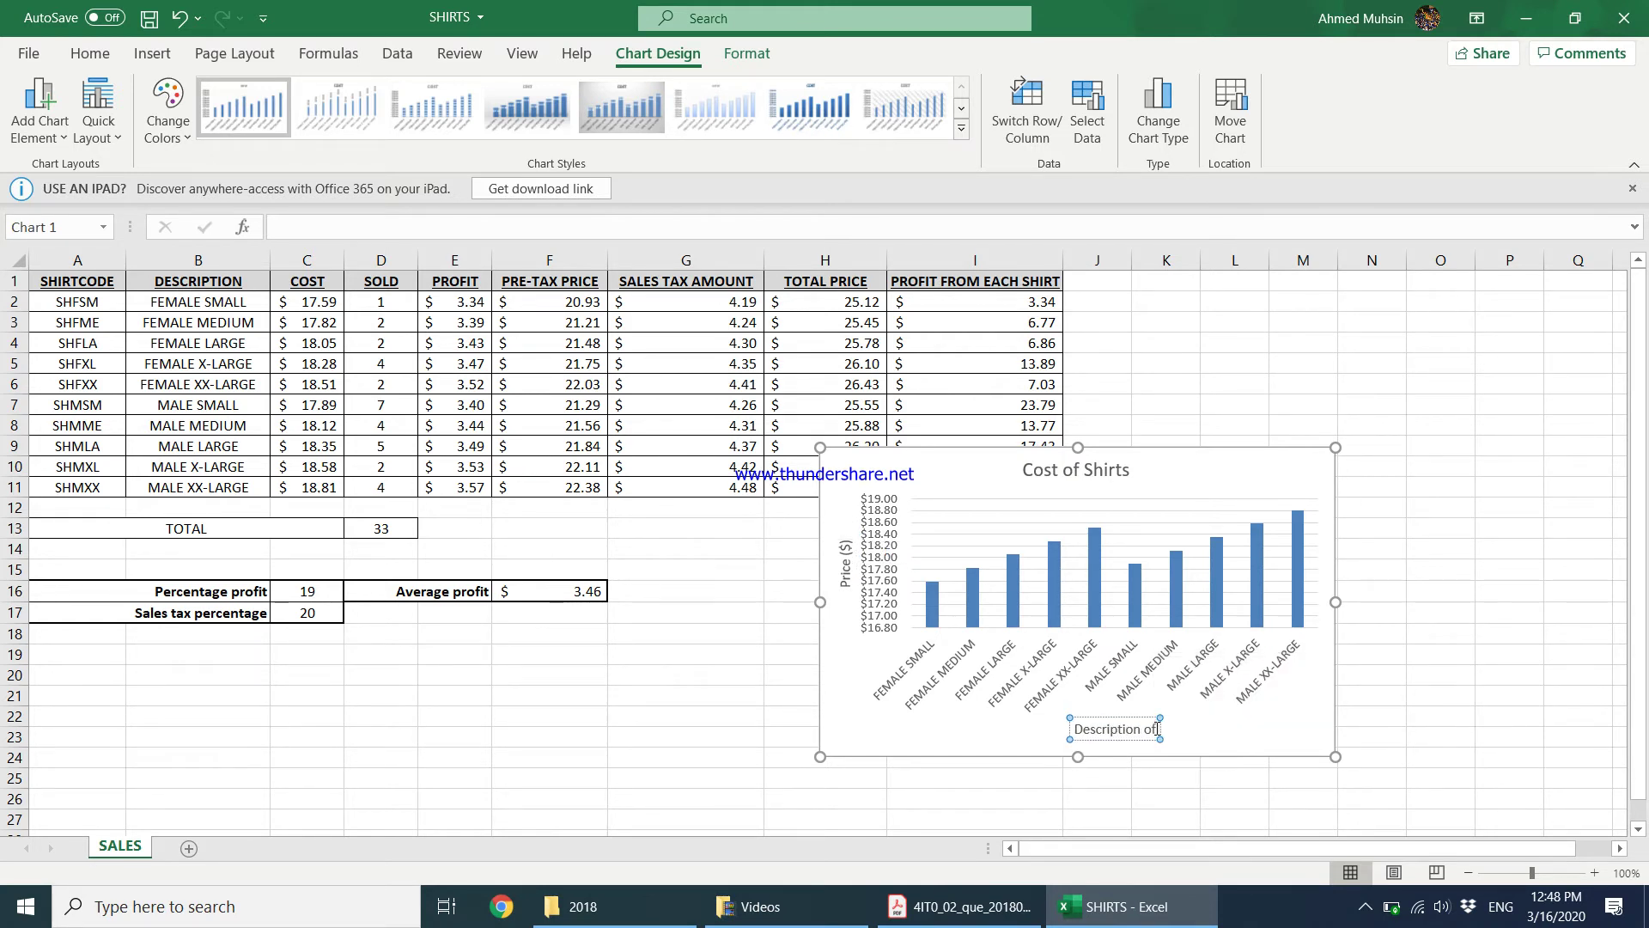
pyautogui.press('Home')
pyautogui.write('Shirt')
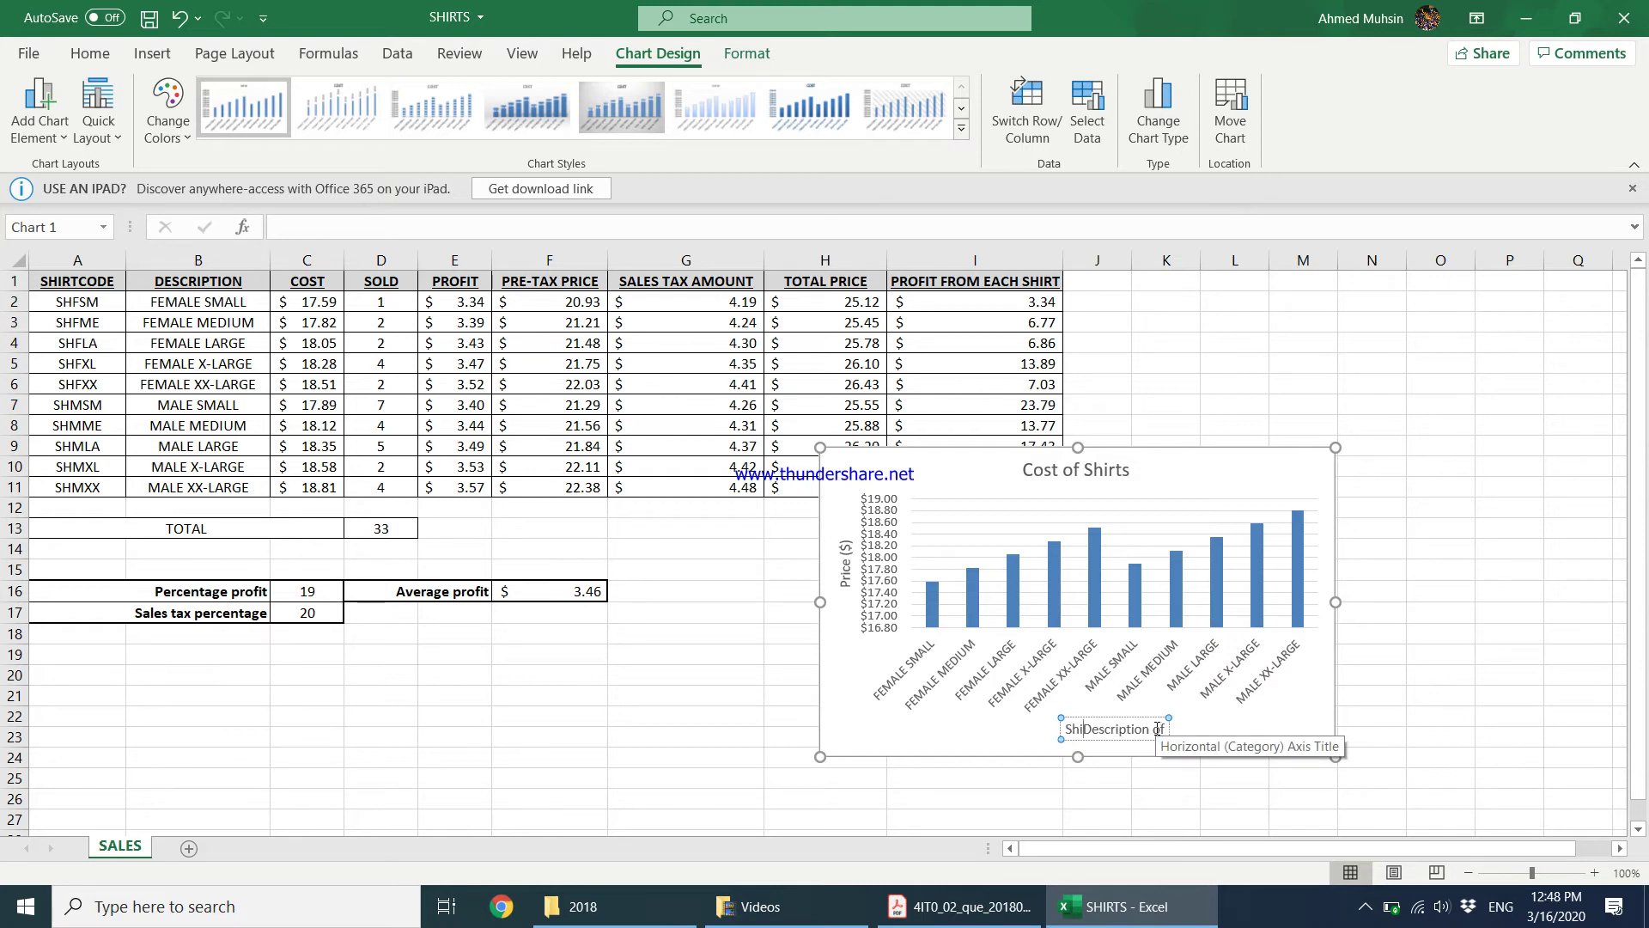
# Remove the trailing 'of' from the axis title and underline the Cost of Shirts chart title
pyautogui.press('BackSpace')
pyautogui.press('BackSpace')
pyautogui.press('BackSpace')
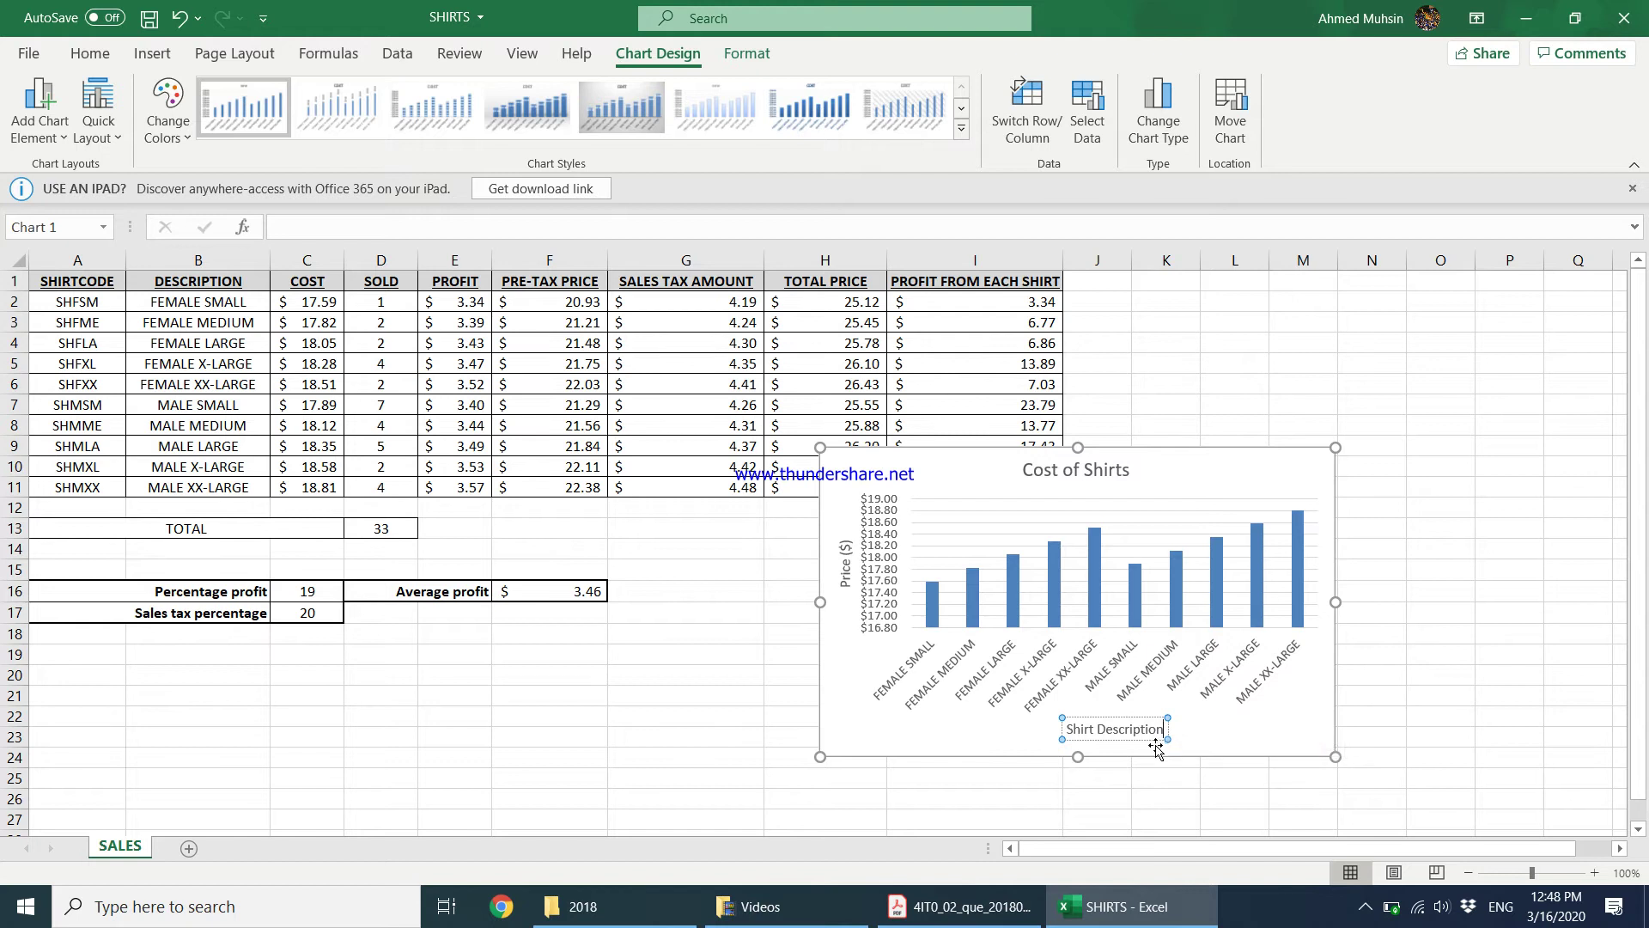
pyautogui.click(1098, 470)
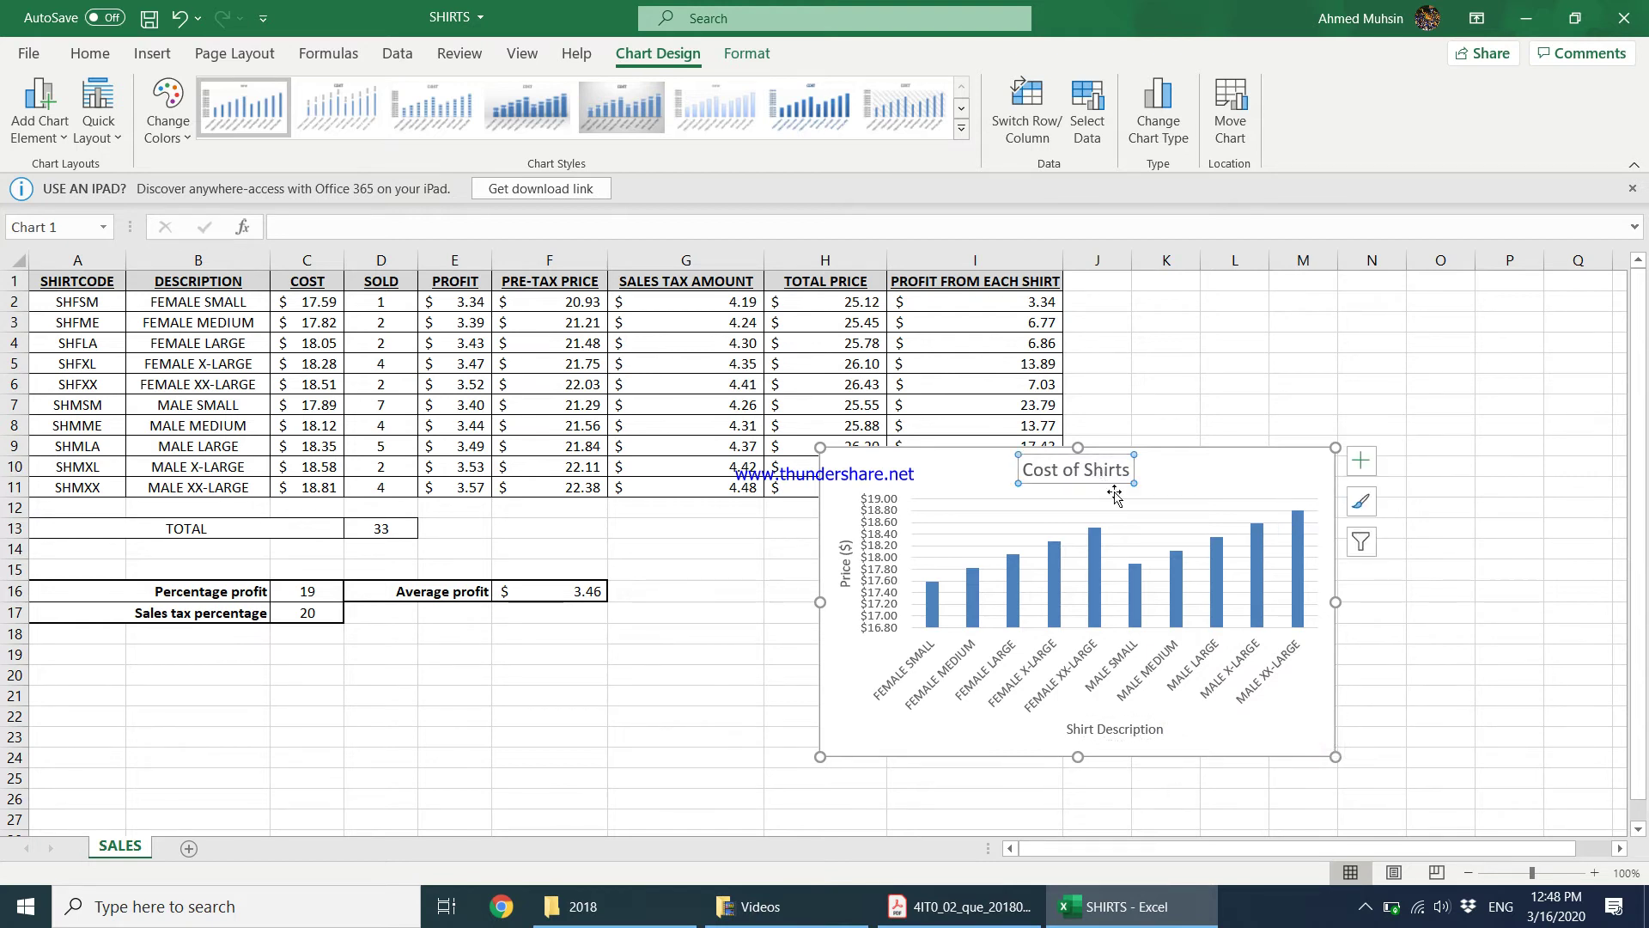
pyautogui.click(91, 54)
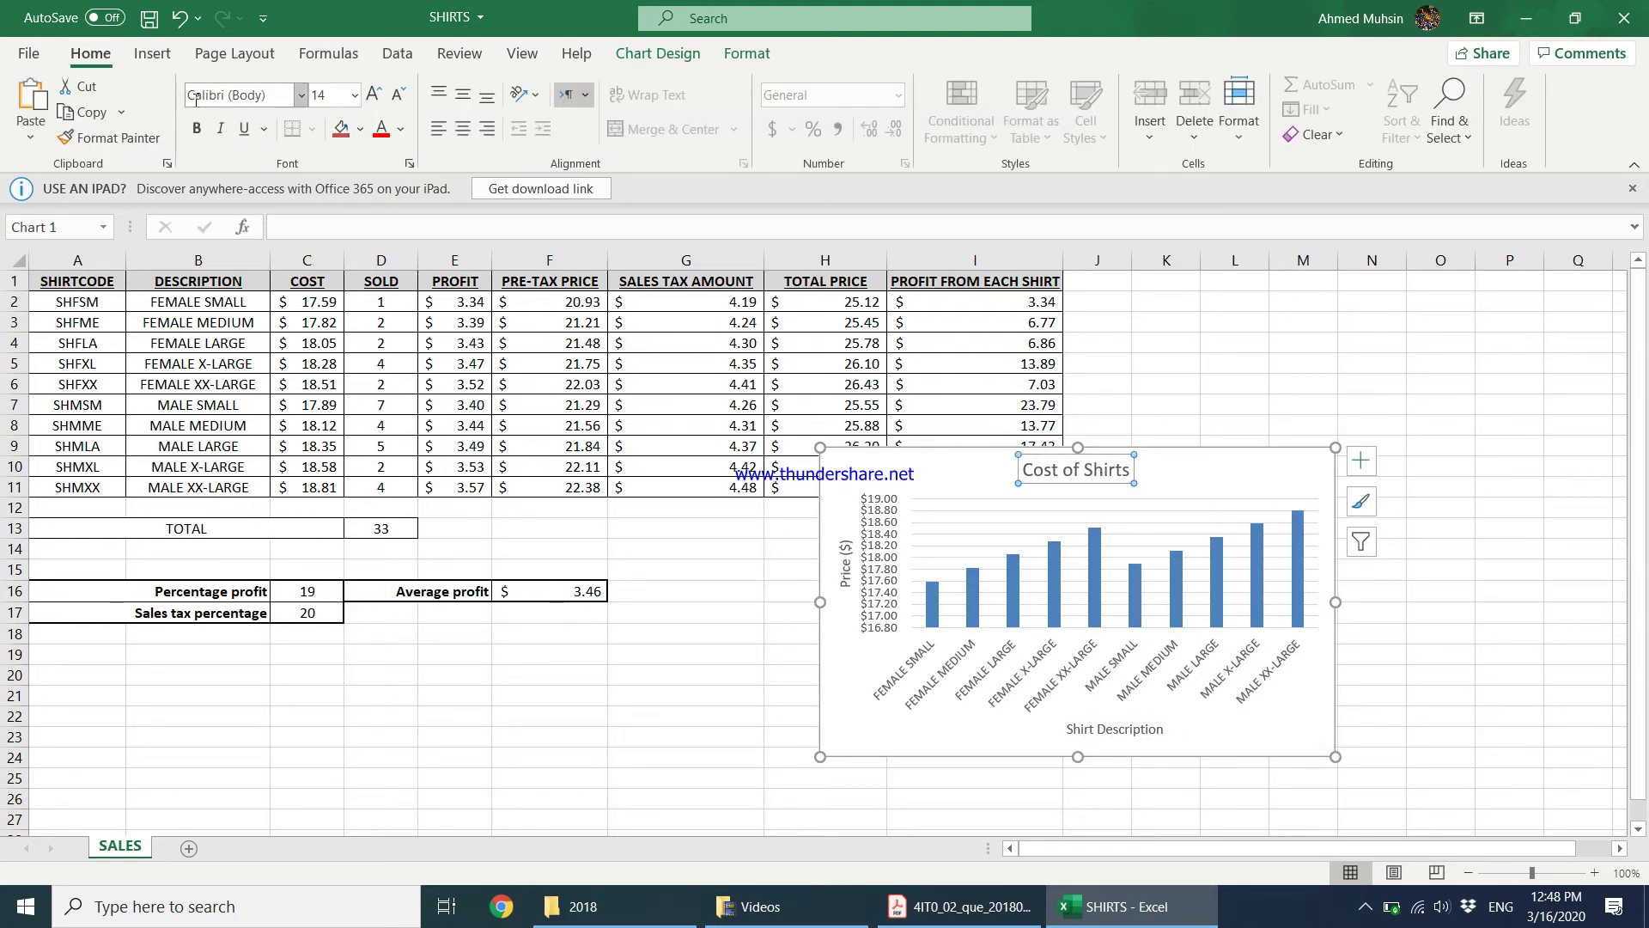
pyautogui.click(246, 130)
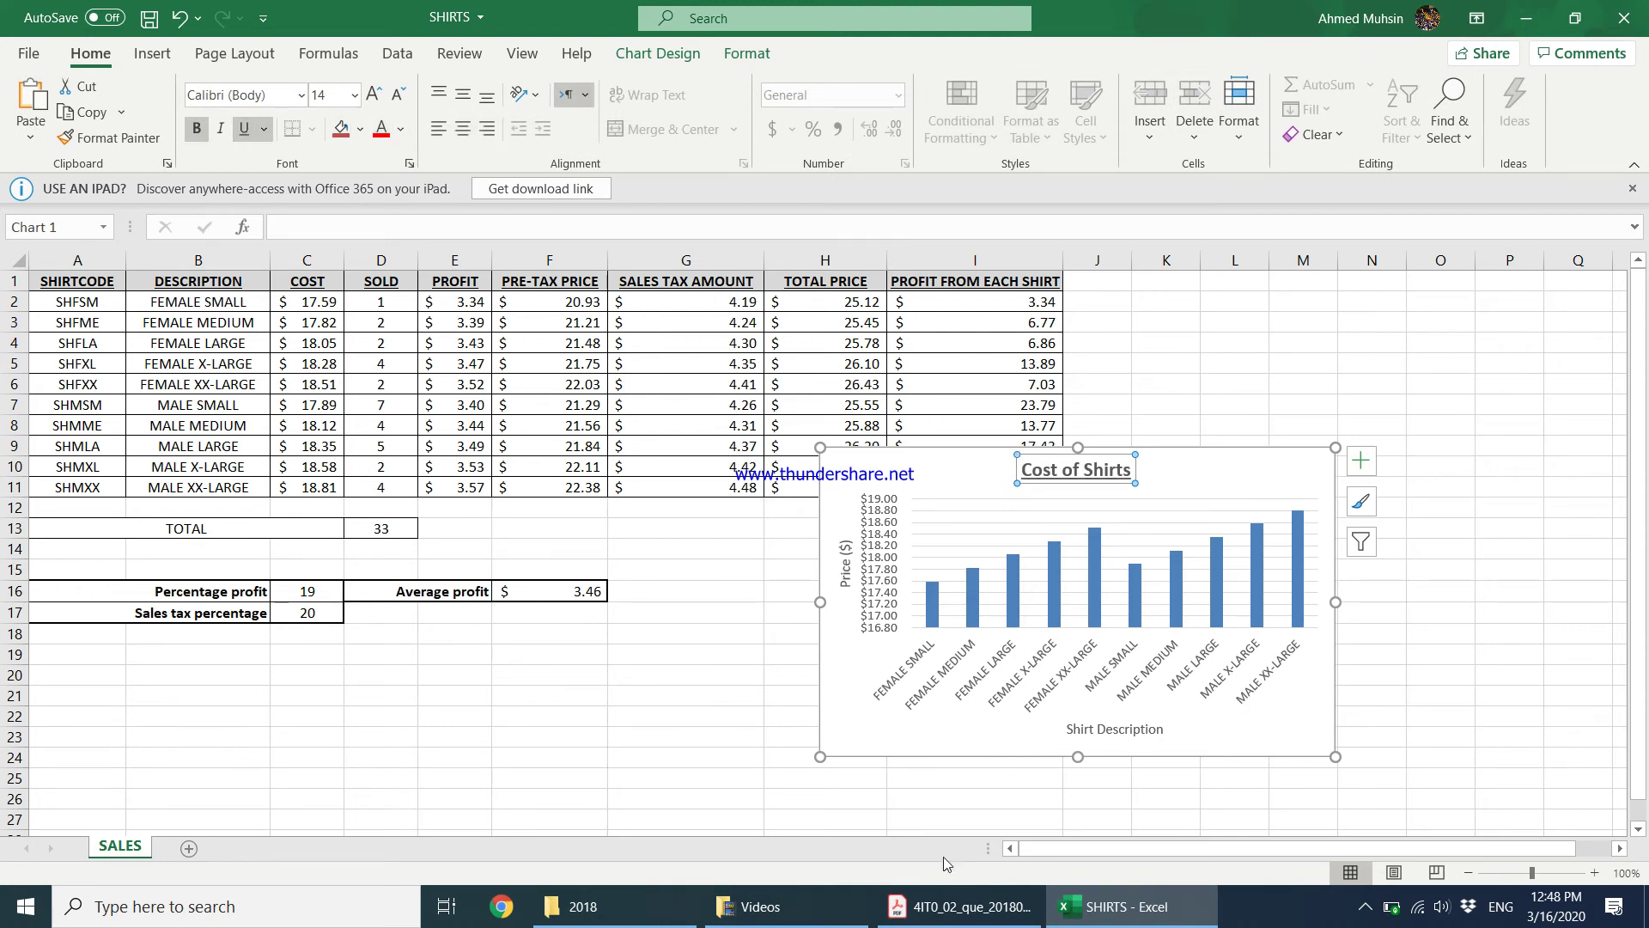
# Add value data labels above the bars and enlarge the chart down to about row 26
pyautogui.click(1360, 461)
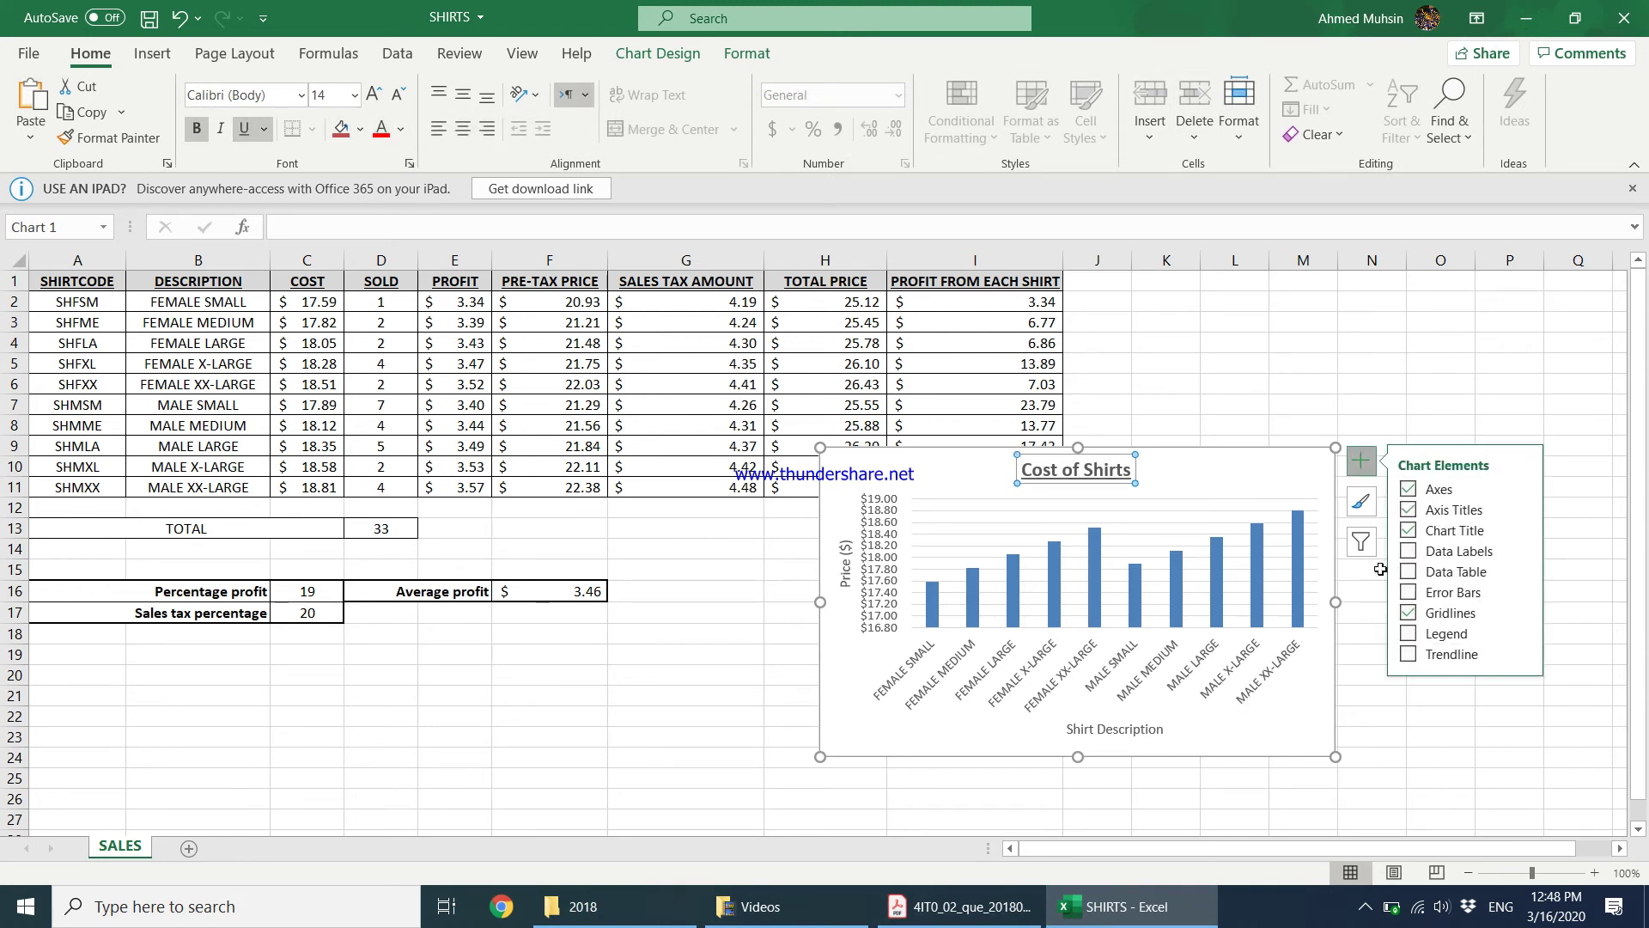
pyautogui.click(1411, 554)
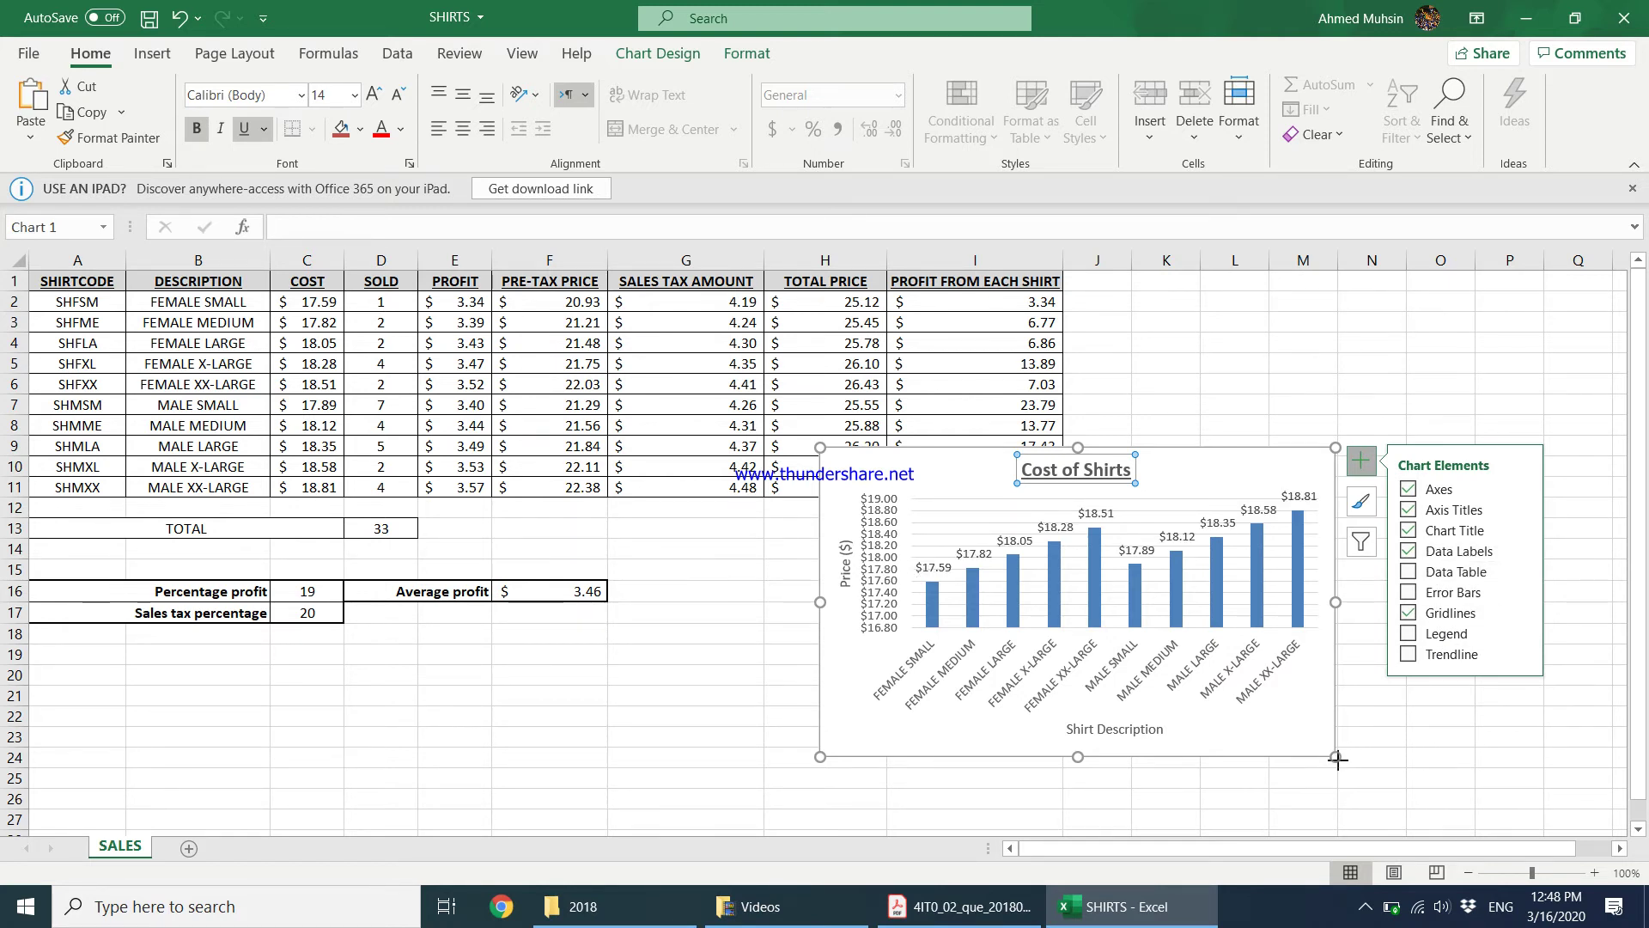
pyautogui.moveTo(1336, 758); pyautogui.dragTo(1452, 801)
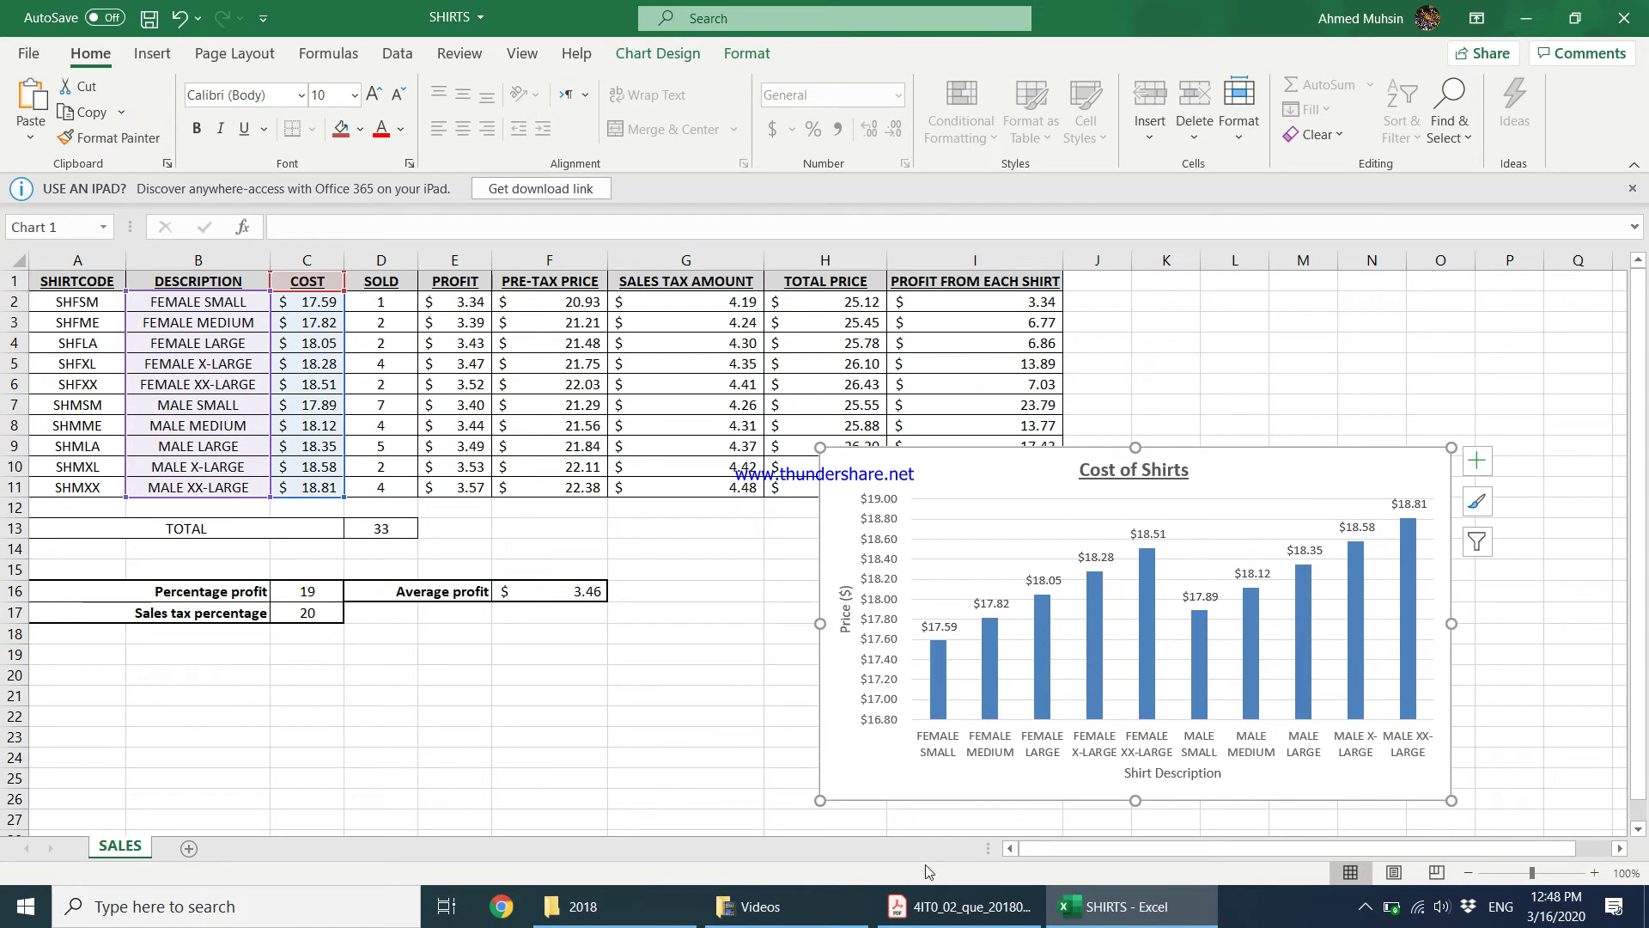
pyautogui.click(962, 906)
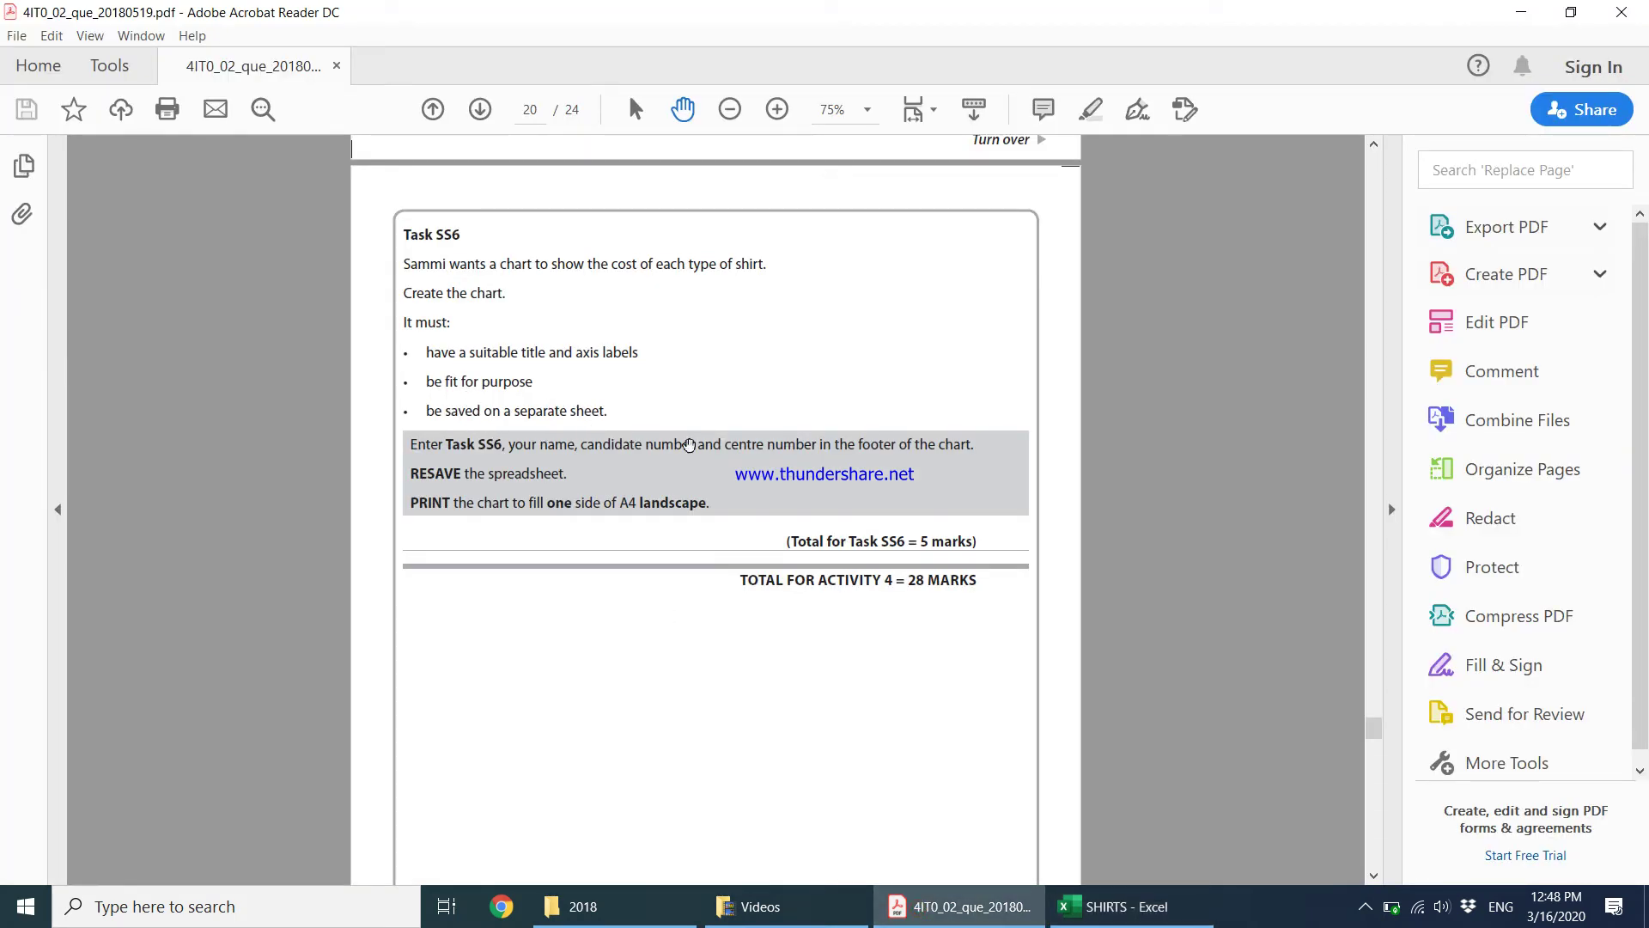
pyautogui.click(1097, 915)
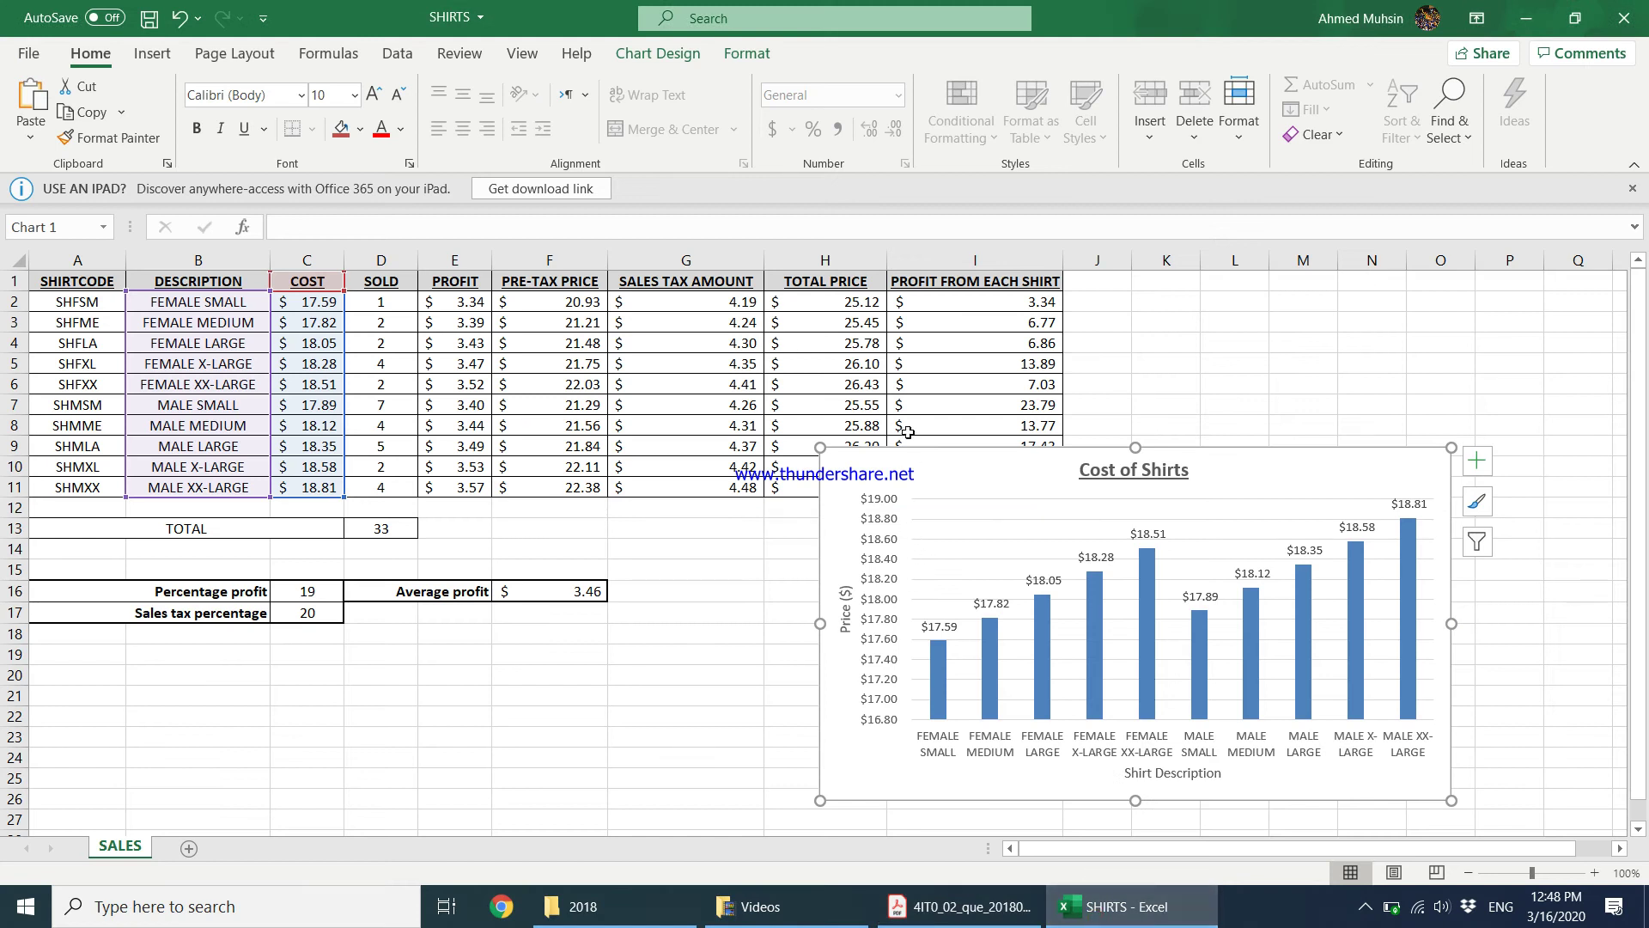
# Move the Cost of Shirts chart onto its own new sheet, Chart1, then confirm both tabs
pyautogui.rightClick(896, 478)
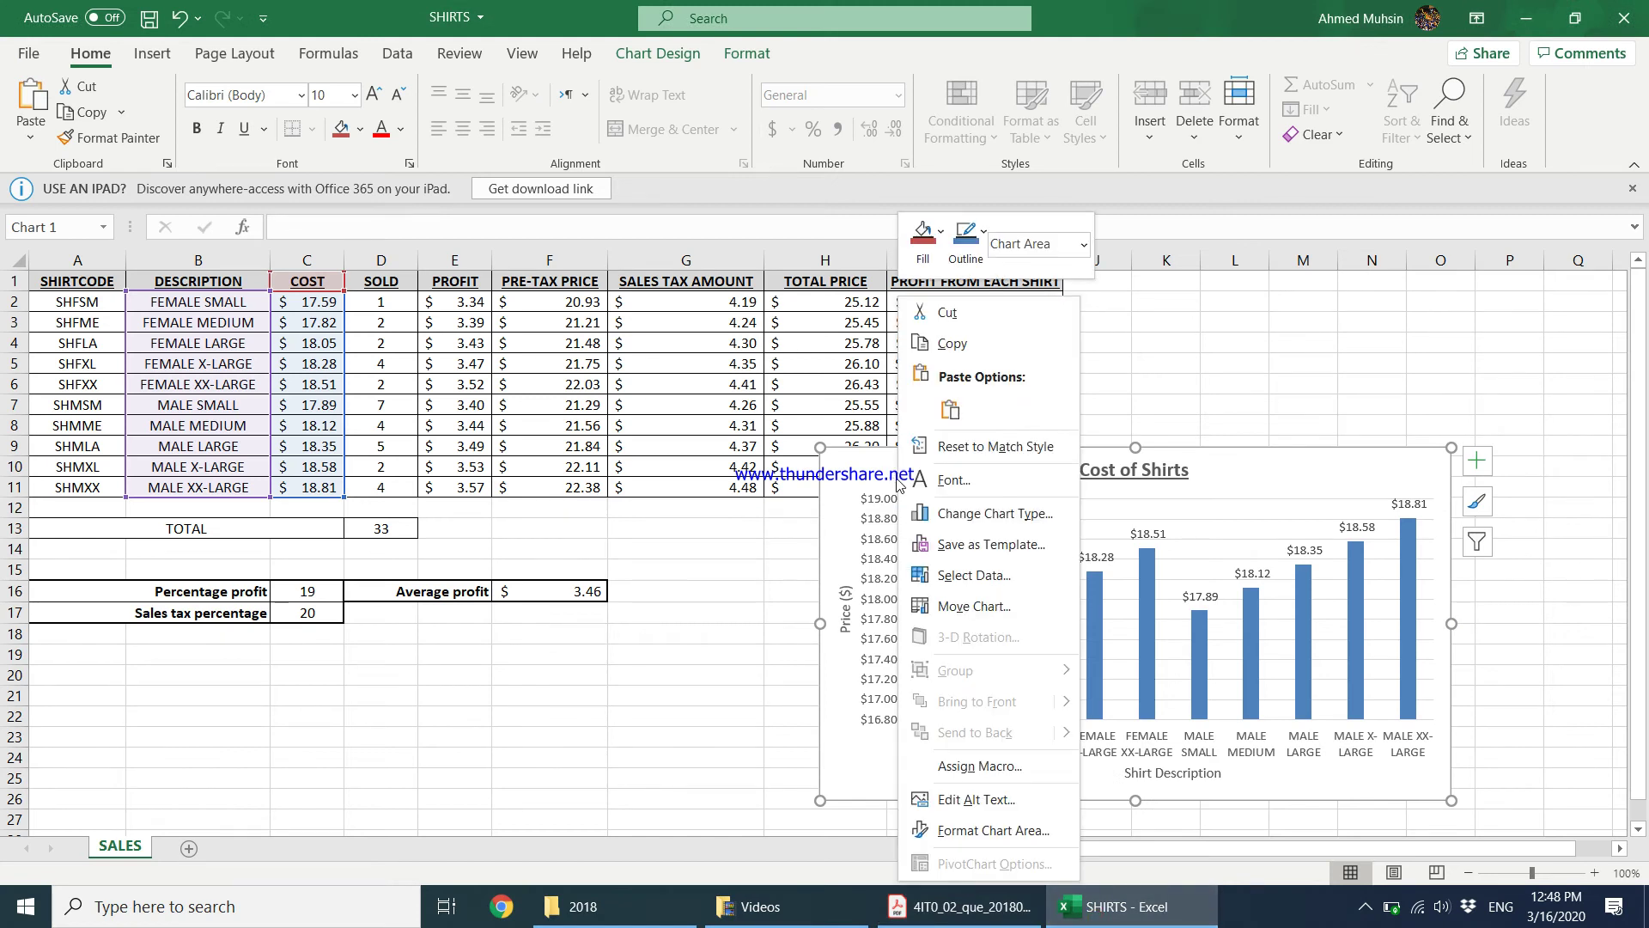
pyautogui.click(962, 613)
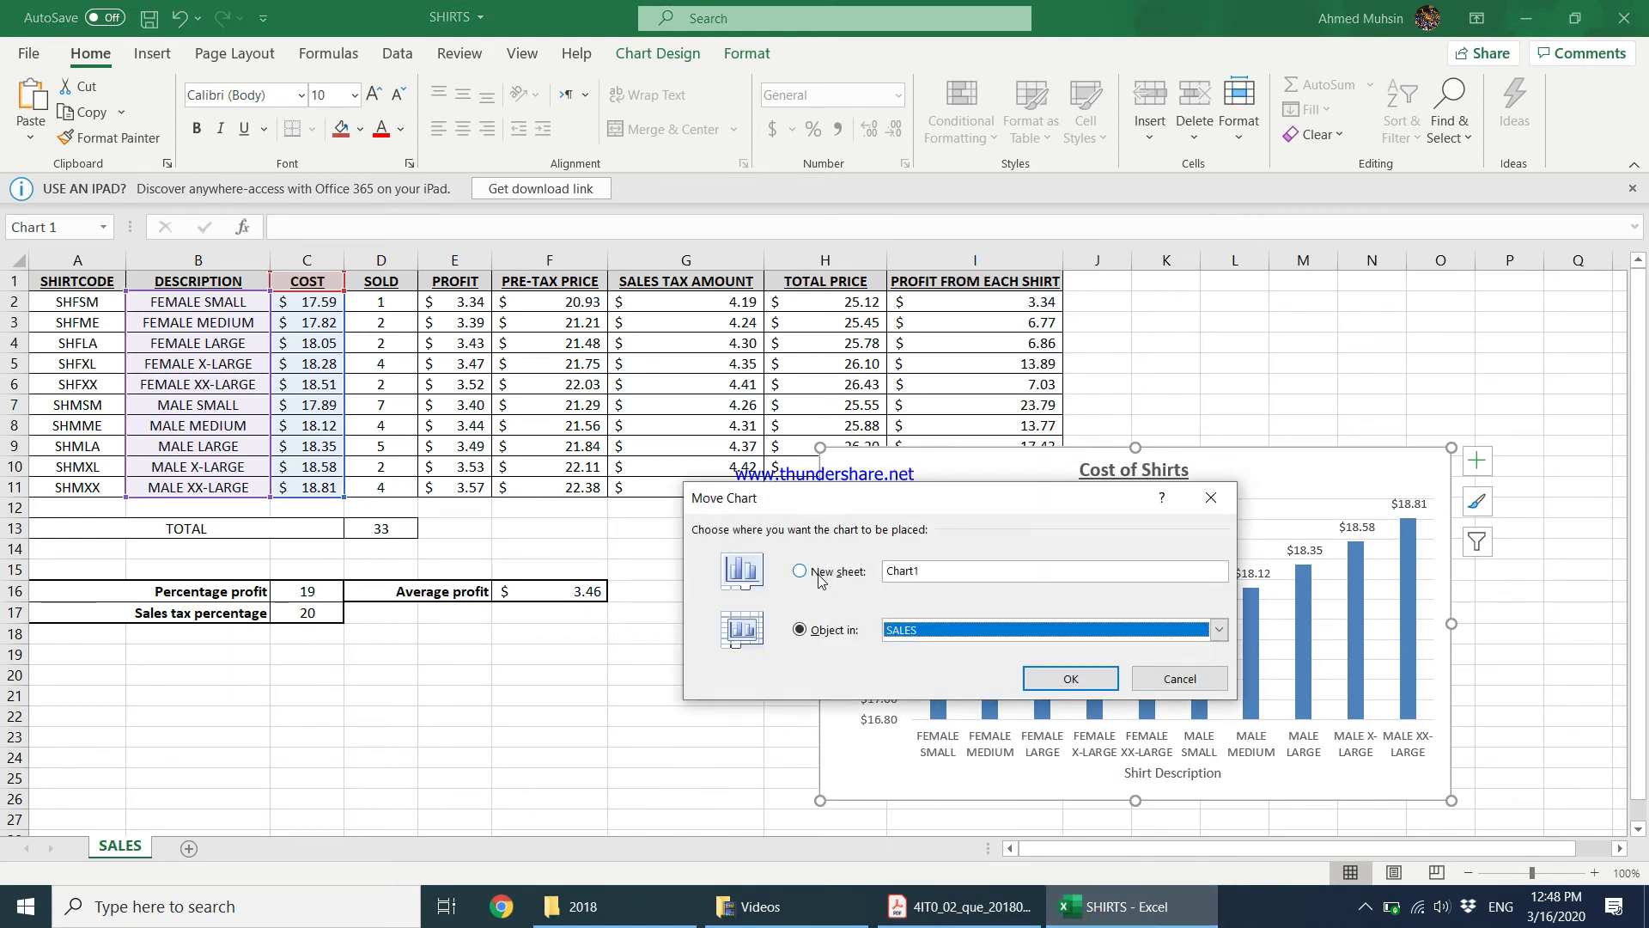
pyautogui.click(820, 580)
pyautogui.click(1069, 677)
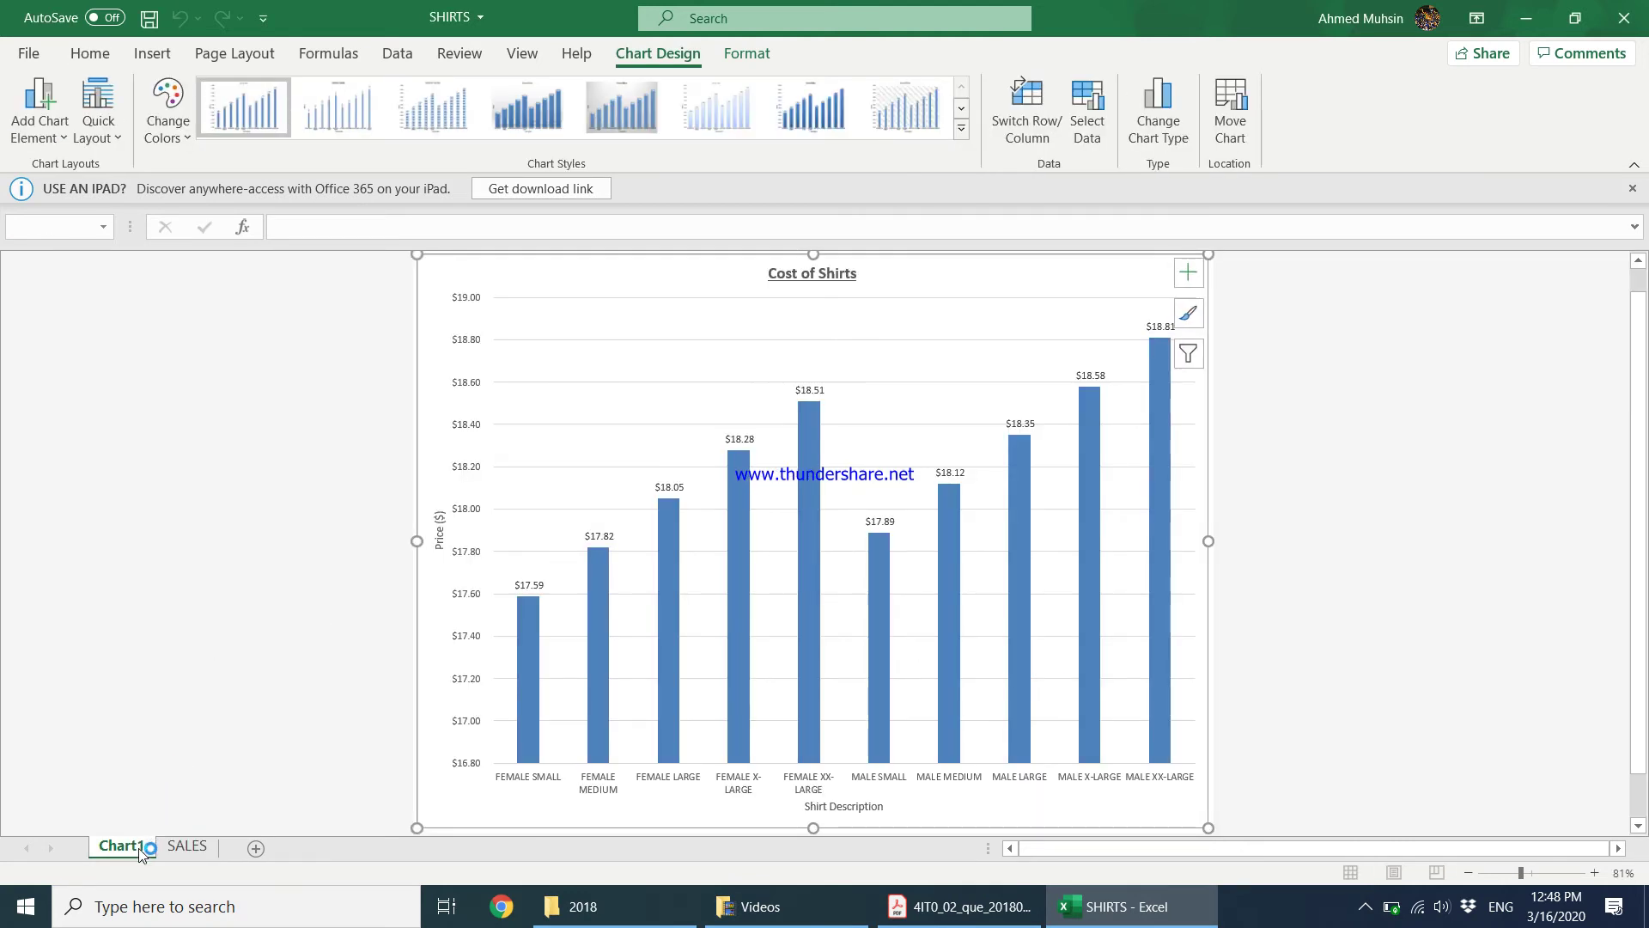
pyautogui.click(200, 850)
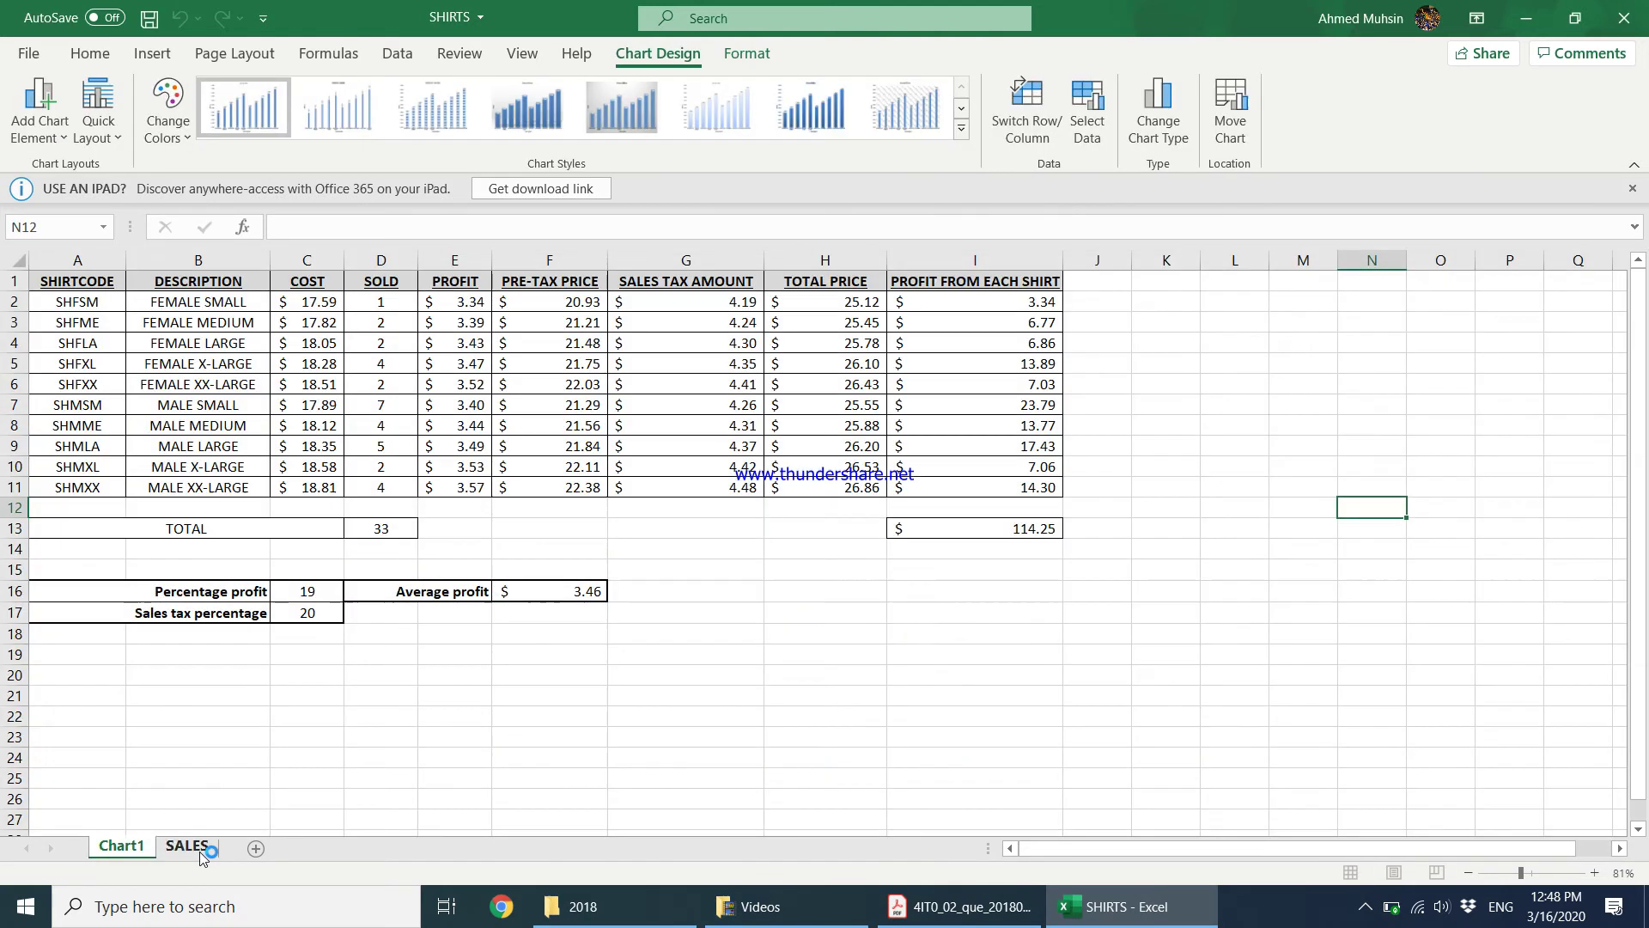
pyautogui.click(121, 845)
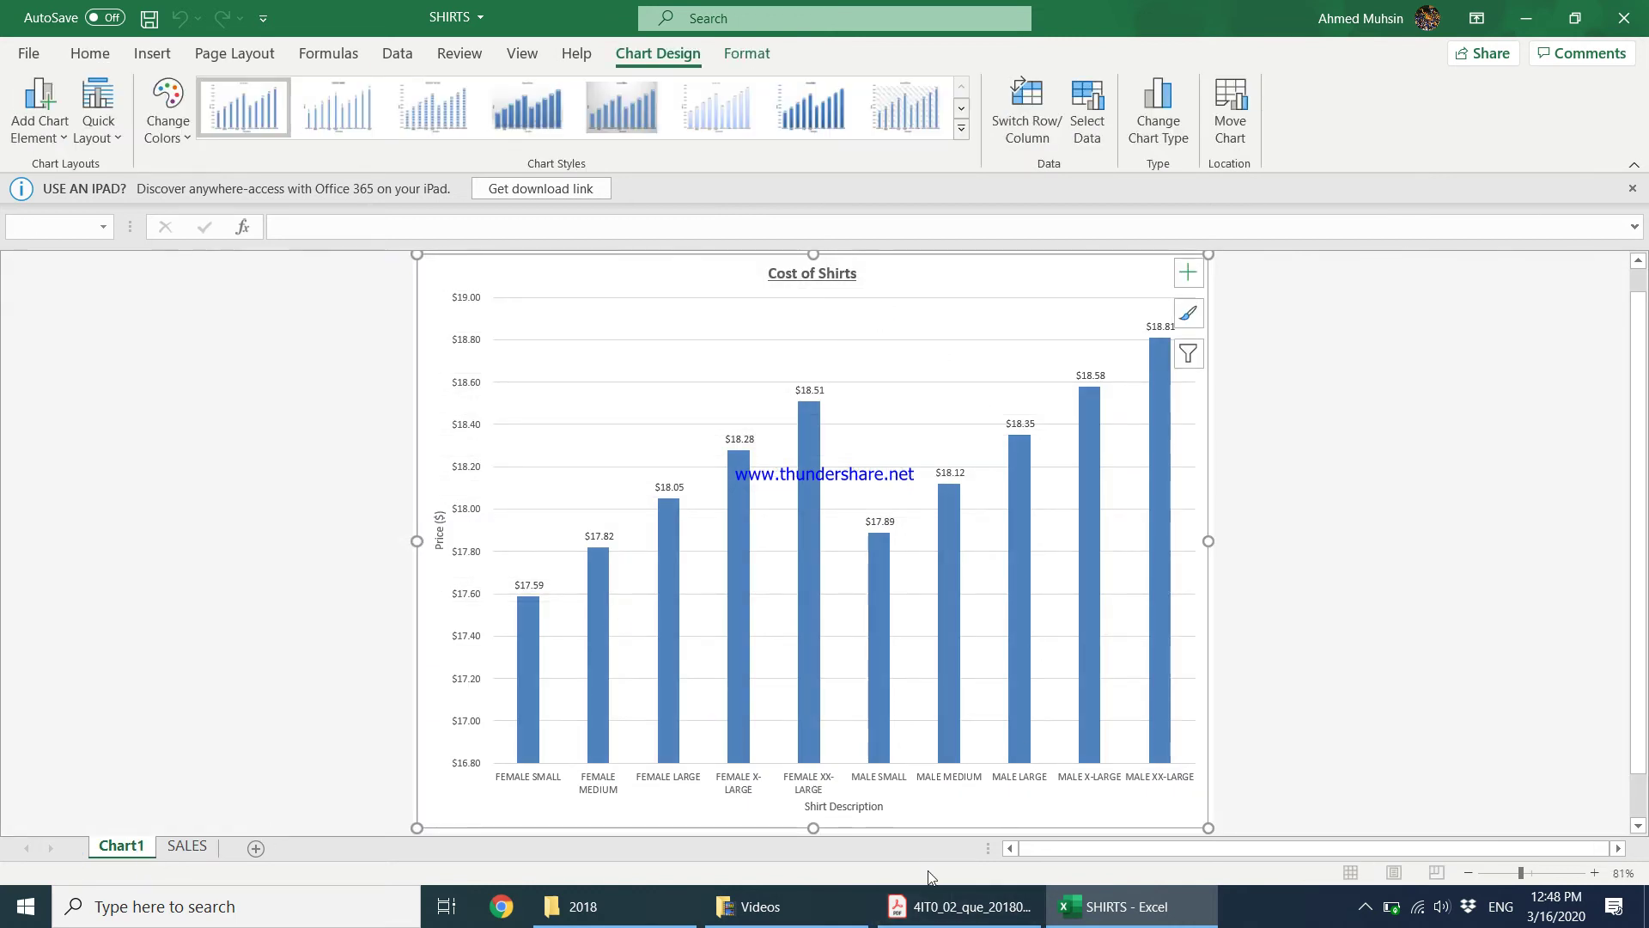
# Reread the Task SS6 footer, resave and landscape print instructions in Acrobat
pyautogui.click(930, 908)
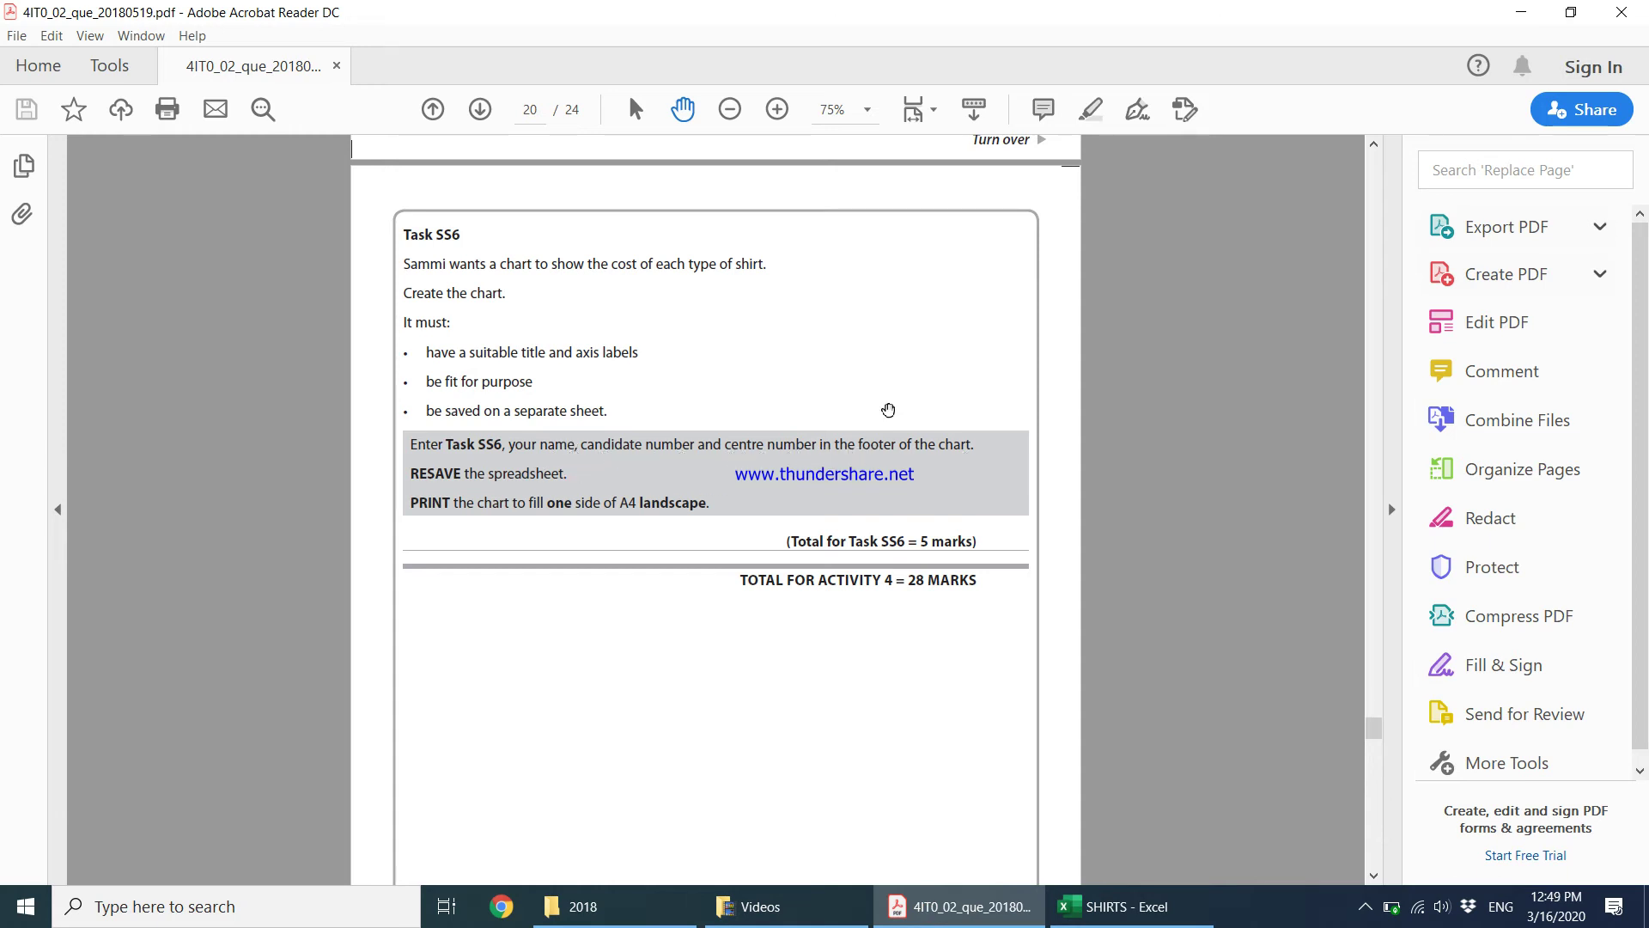
# Give Chart1 a left custom footer: 'Task SS6', the student's name, candidate and centre numbers; preview it
pyautogui.click(1134, 906)
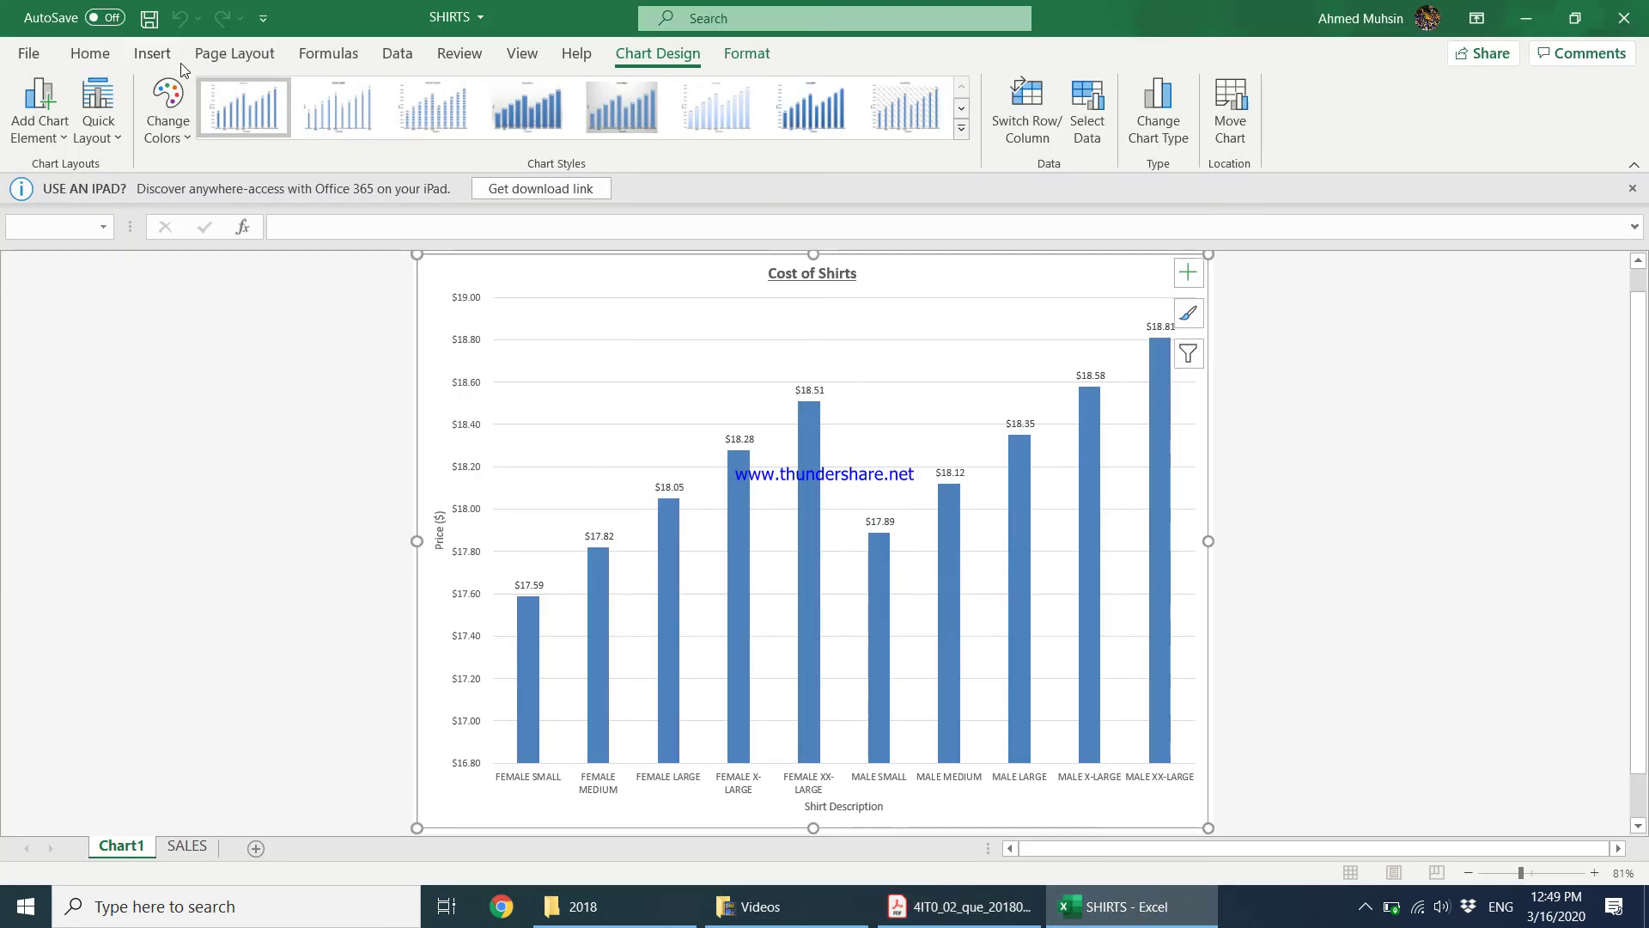
pyautogui.click(159, 55)
pyautogui.click(1496, 111)
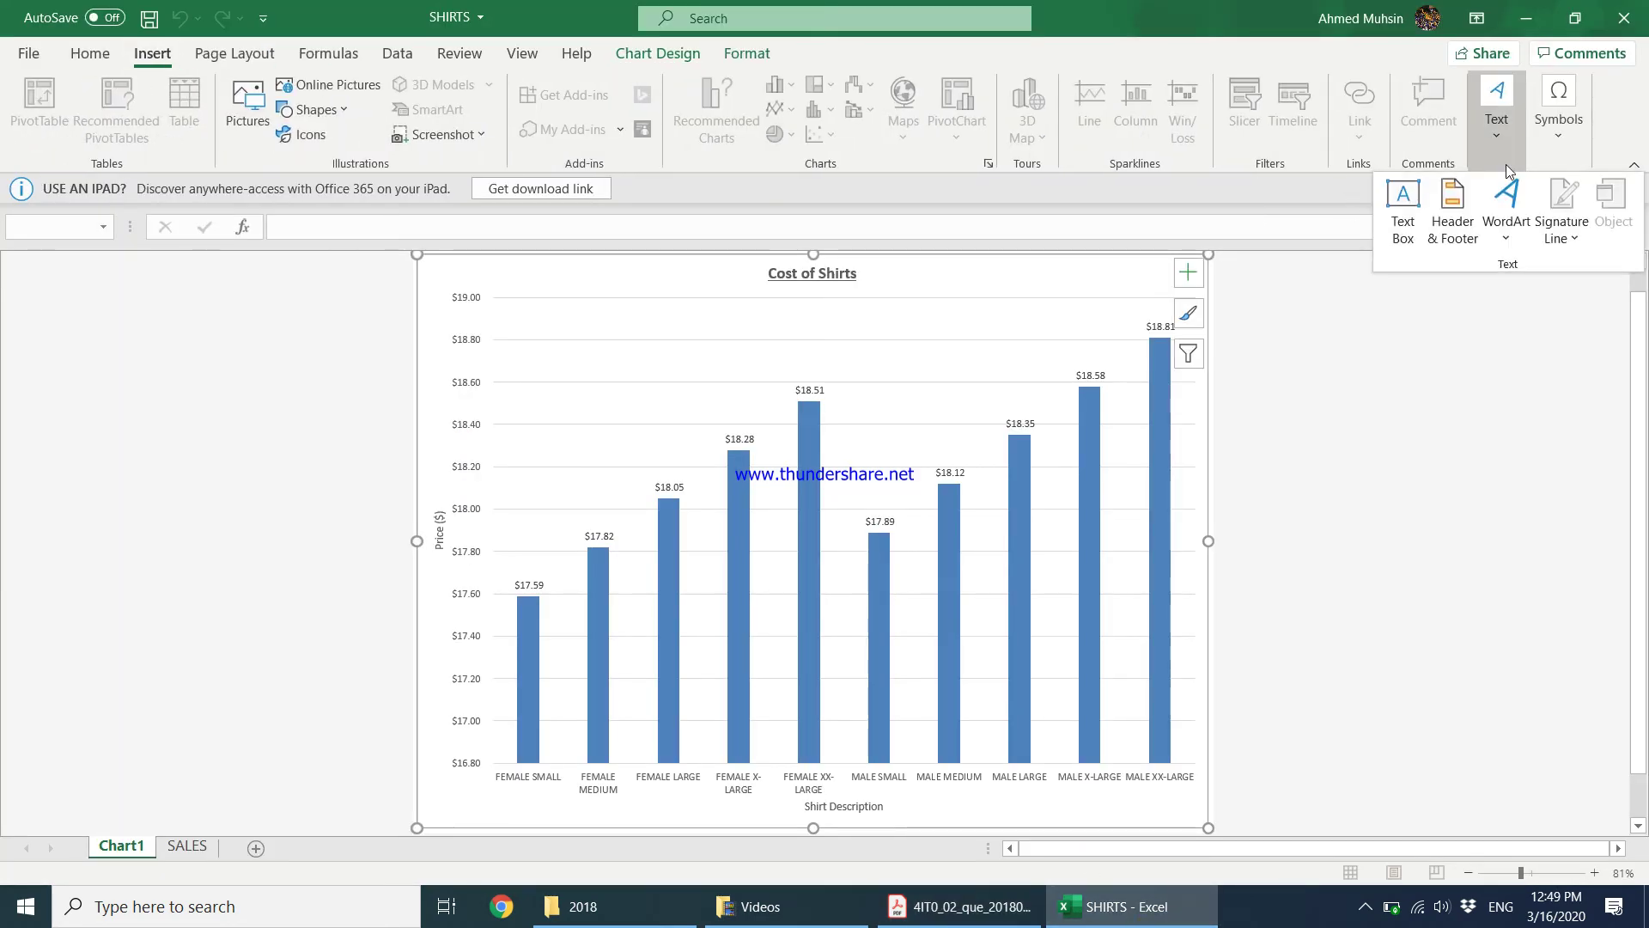
pyautogui.click(1449, 230)
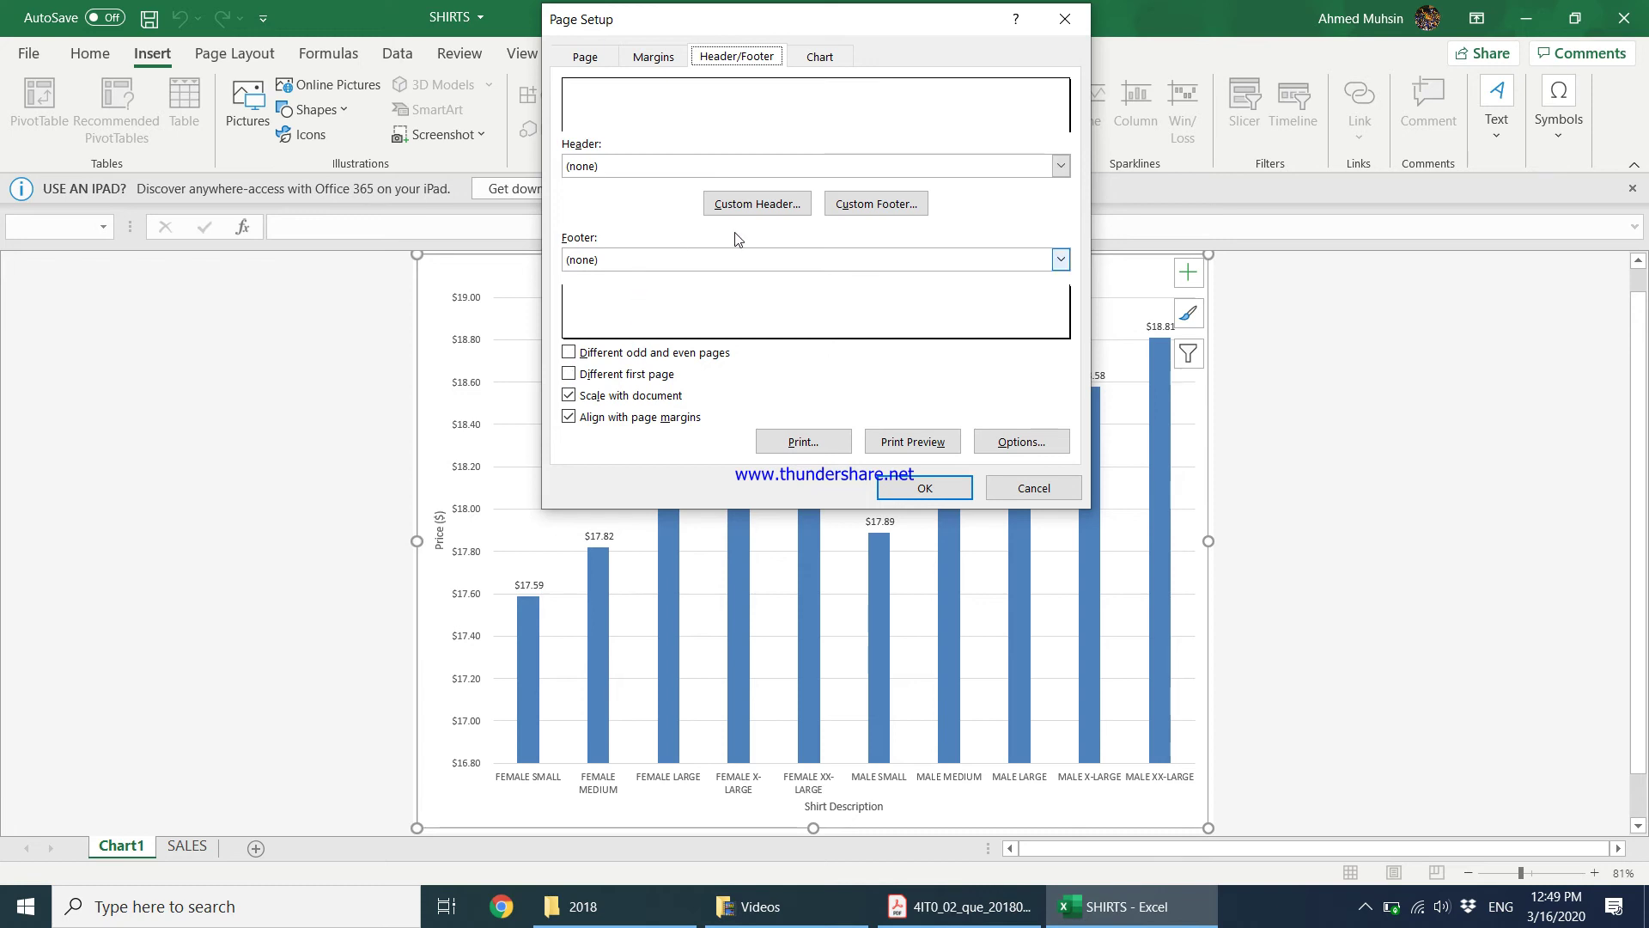
pyautogui.click(847, 211)
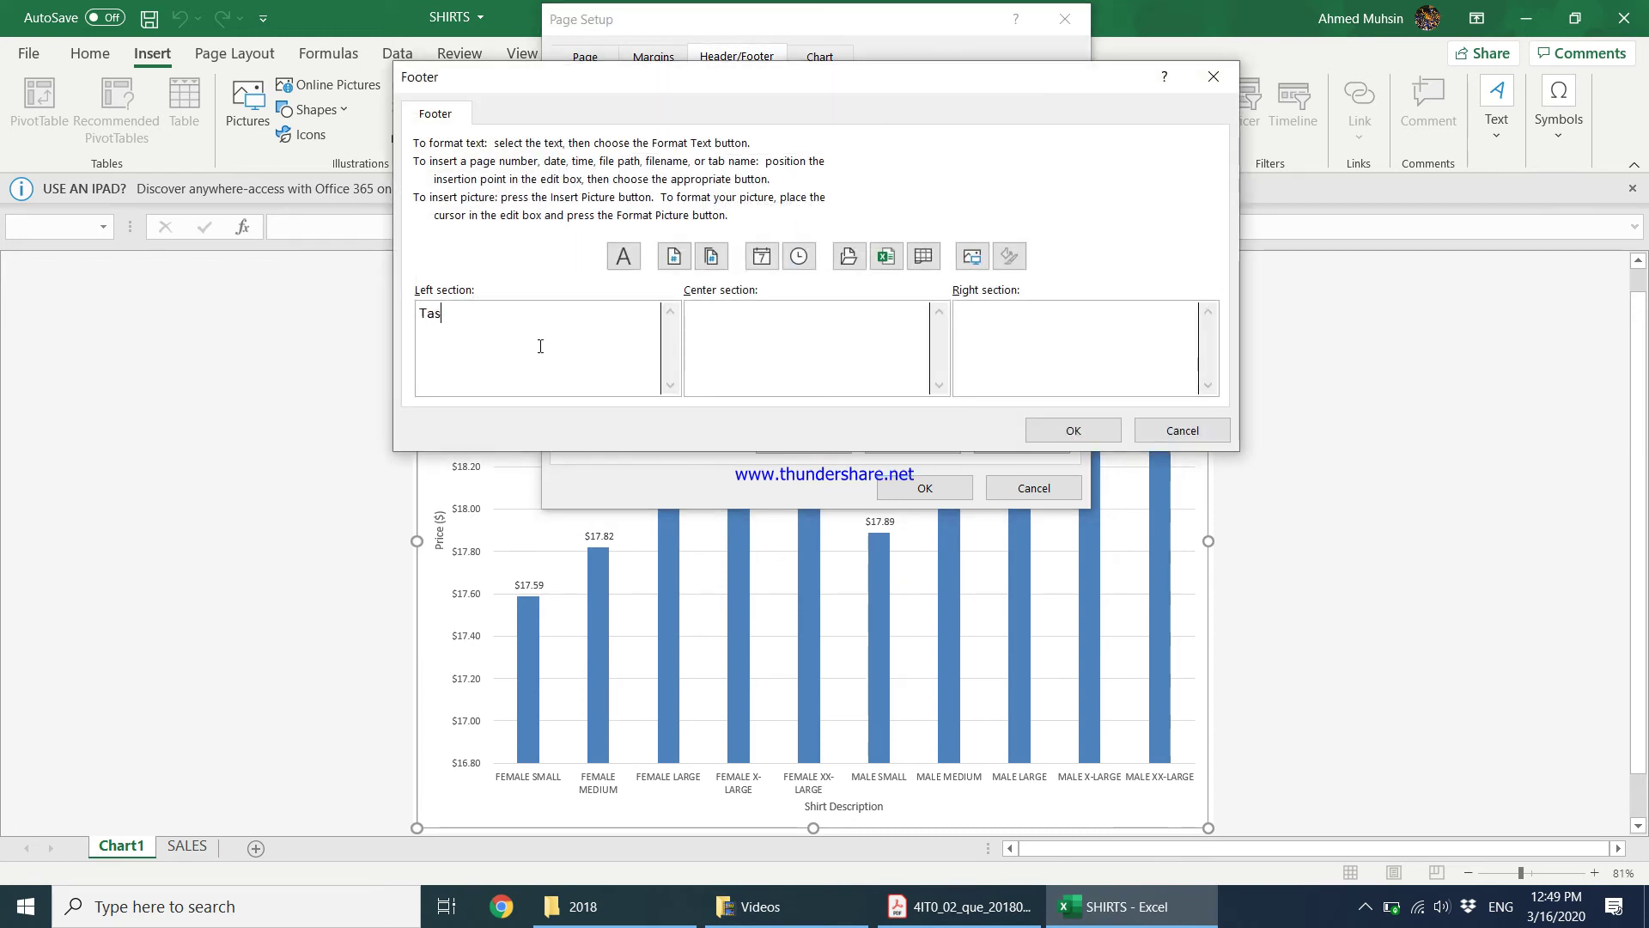
pyautogui.write('Task SS6 Ahmed 1234 1234')
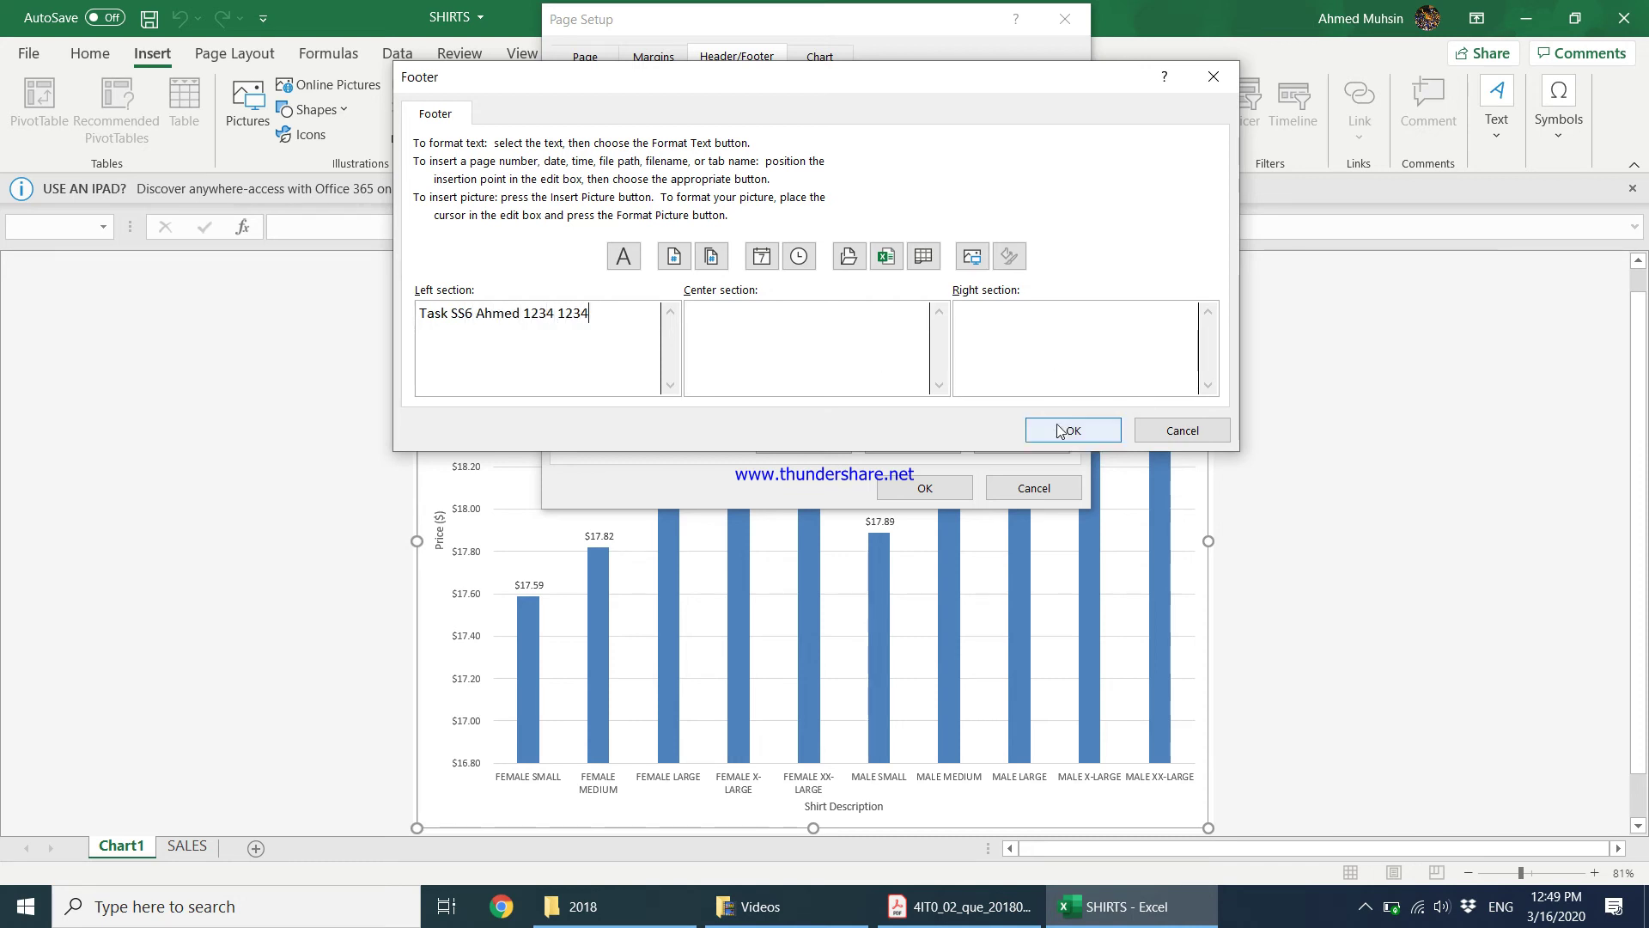
pyautogui.click(1073, 431)
pyautogui.click(924, 488)
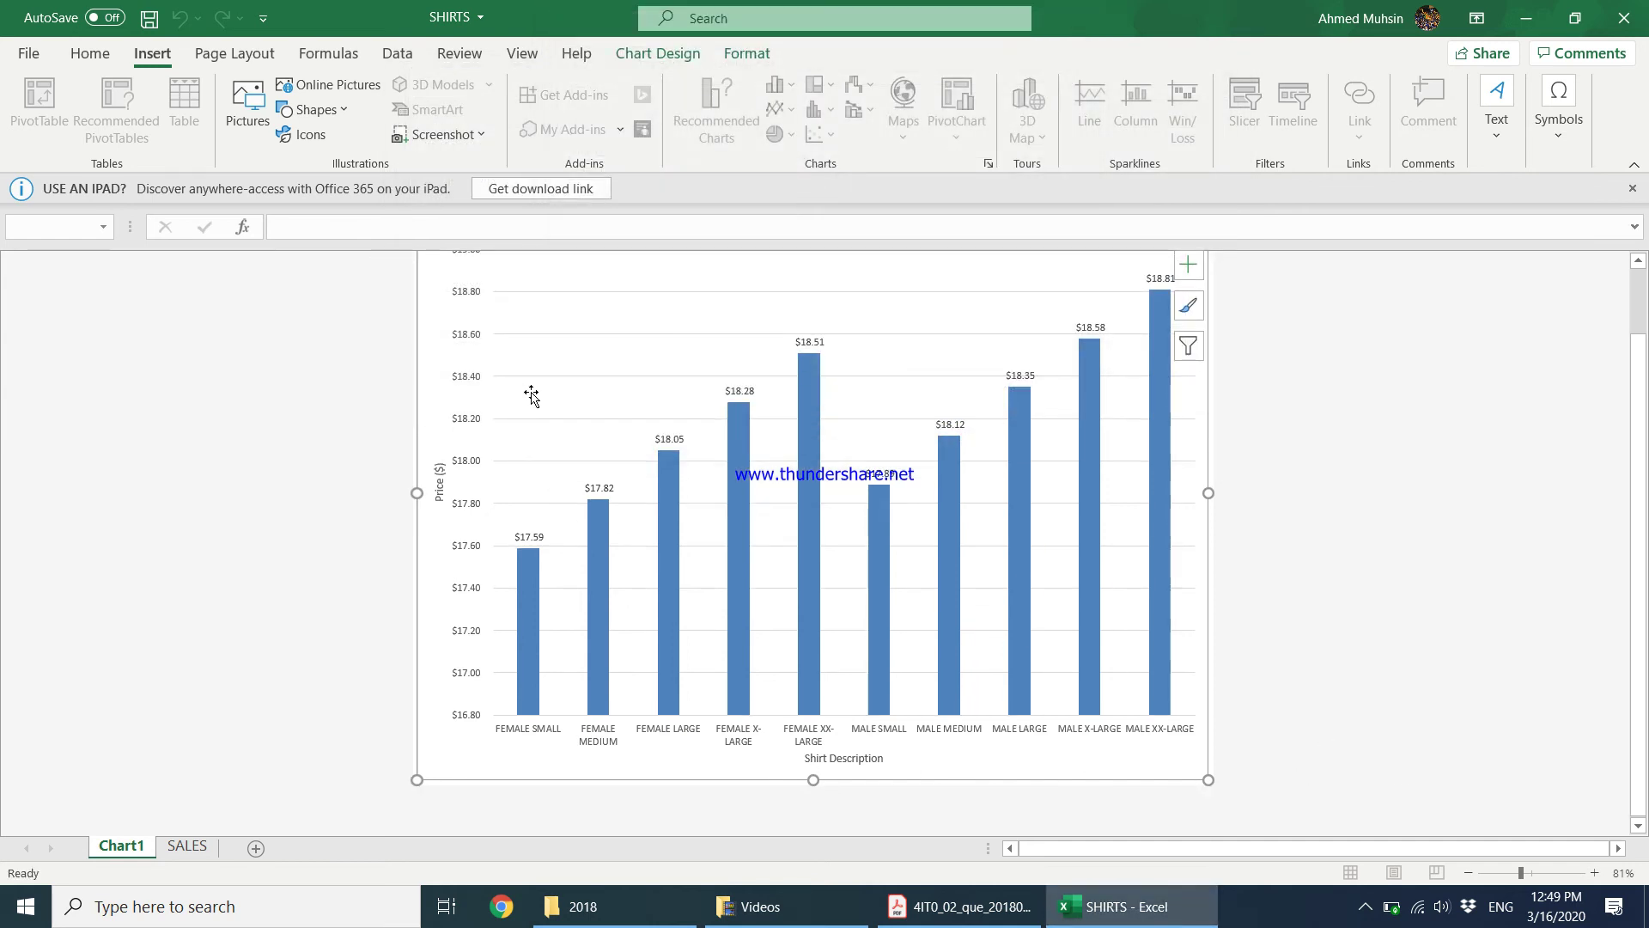
pyautogui.hotkey('ctrl', 'p')
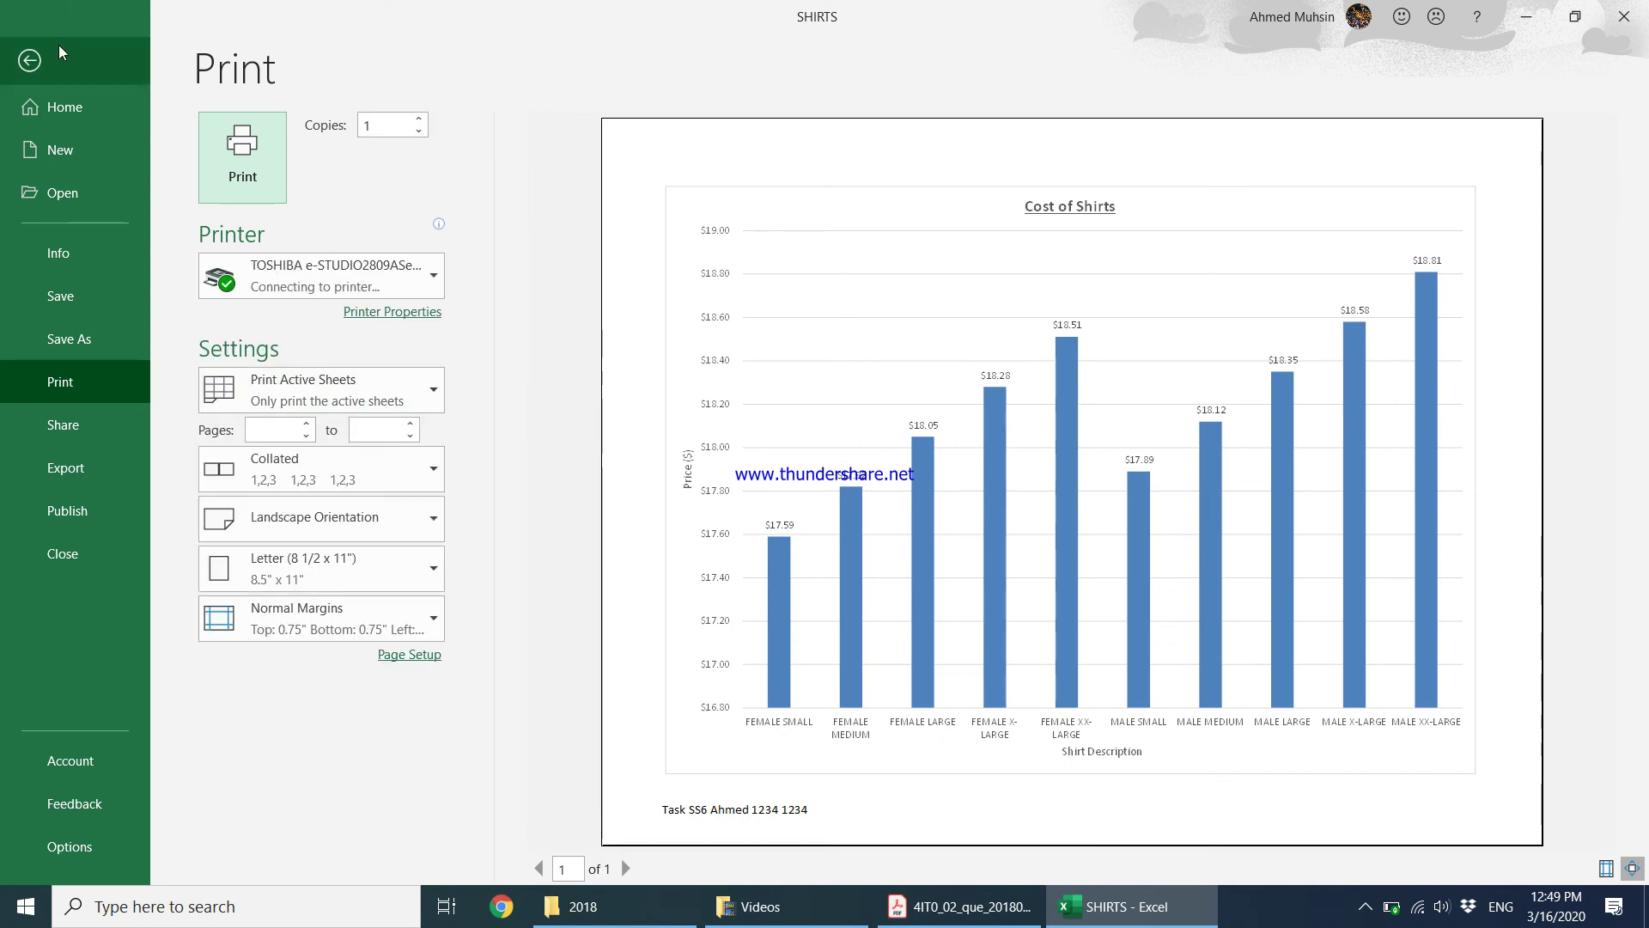
pyautogui.click(29, 60)
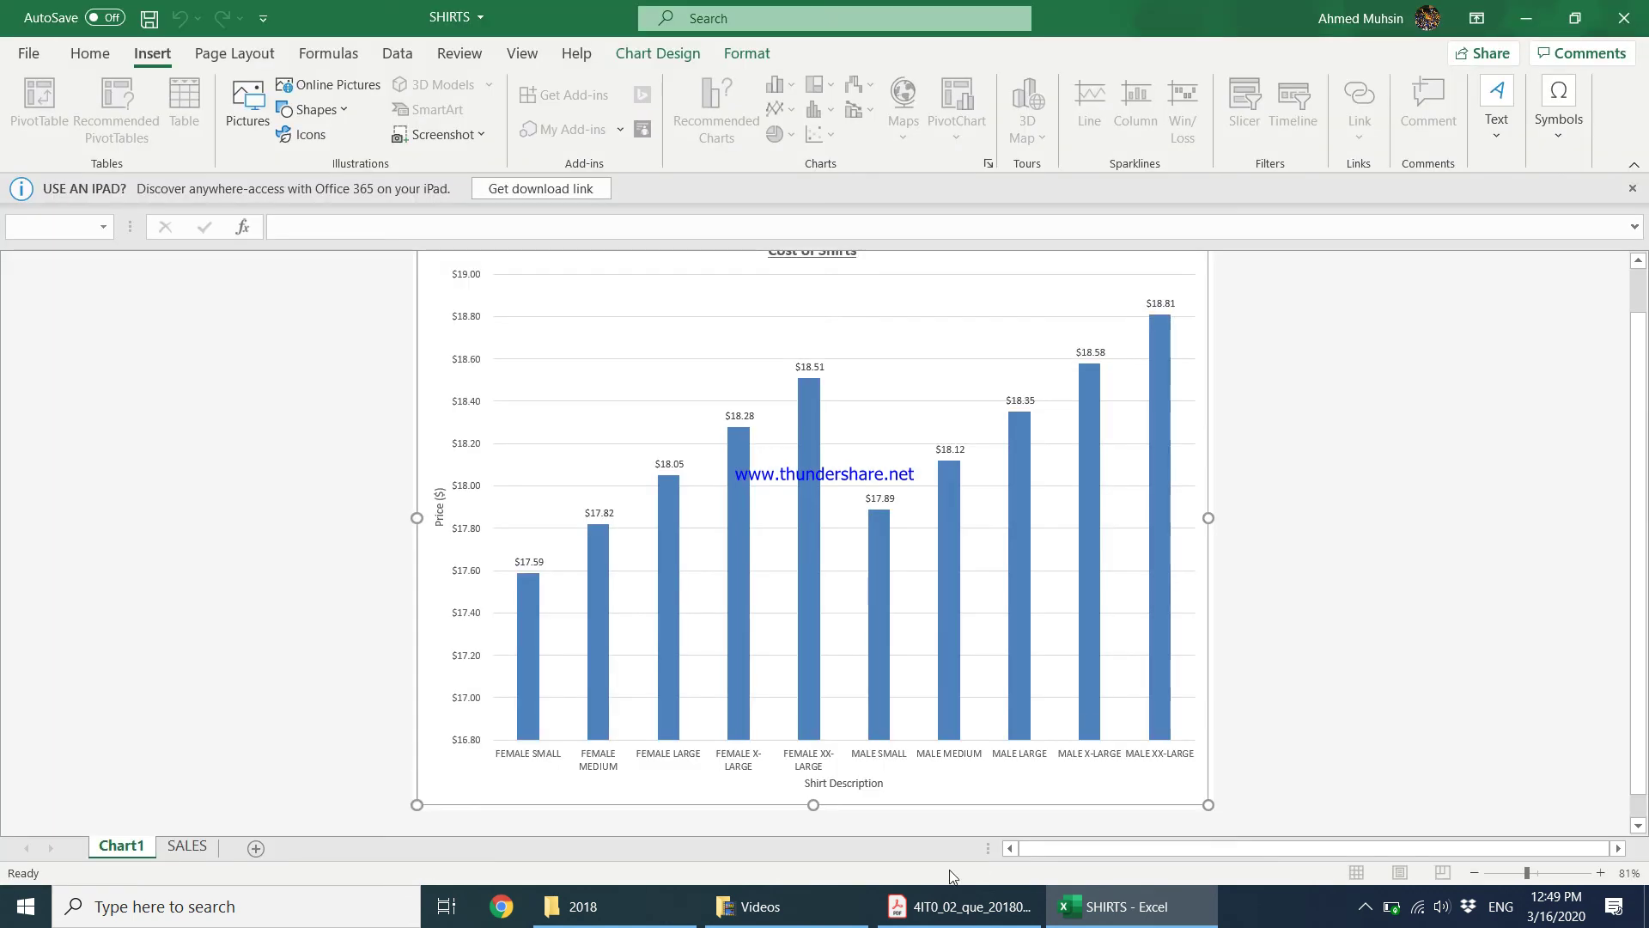
# Save the SHIRTS workbook with its chart sheet, checking the task's print requirement
pyautogui.click(910, 917)
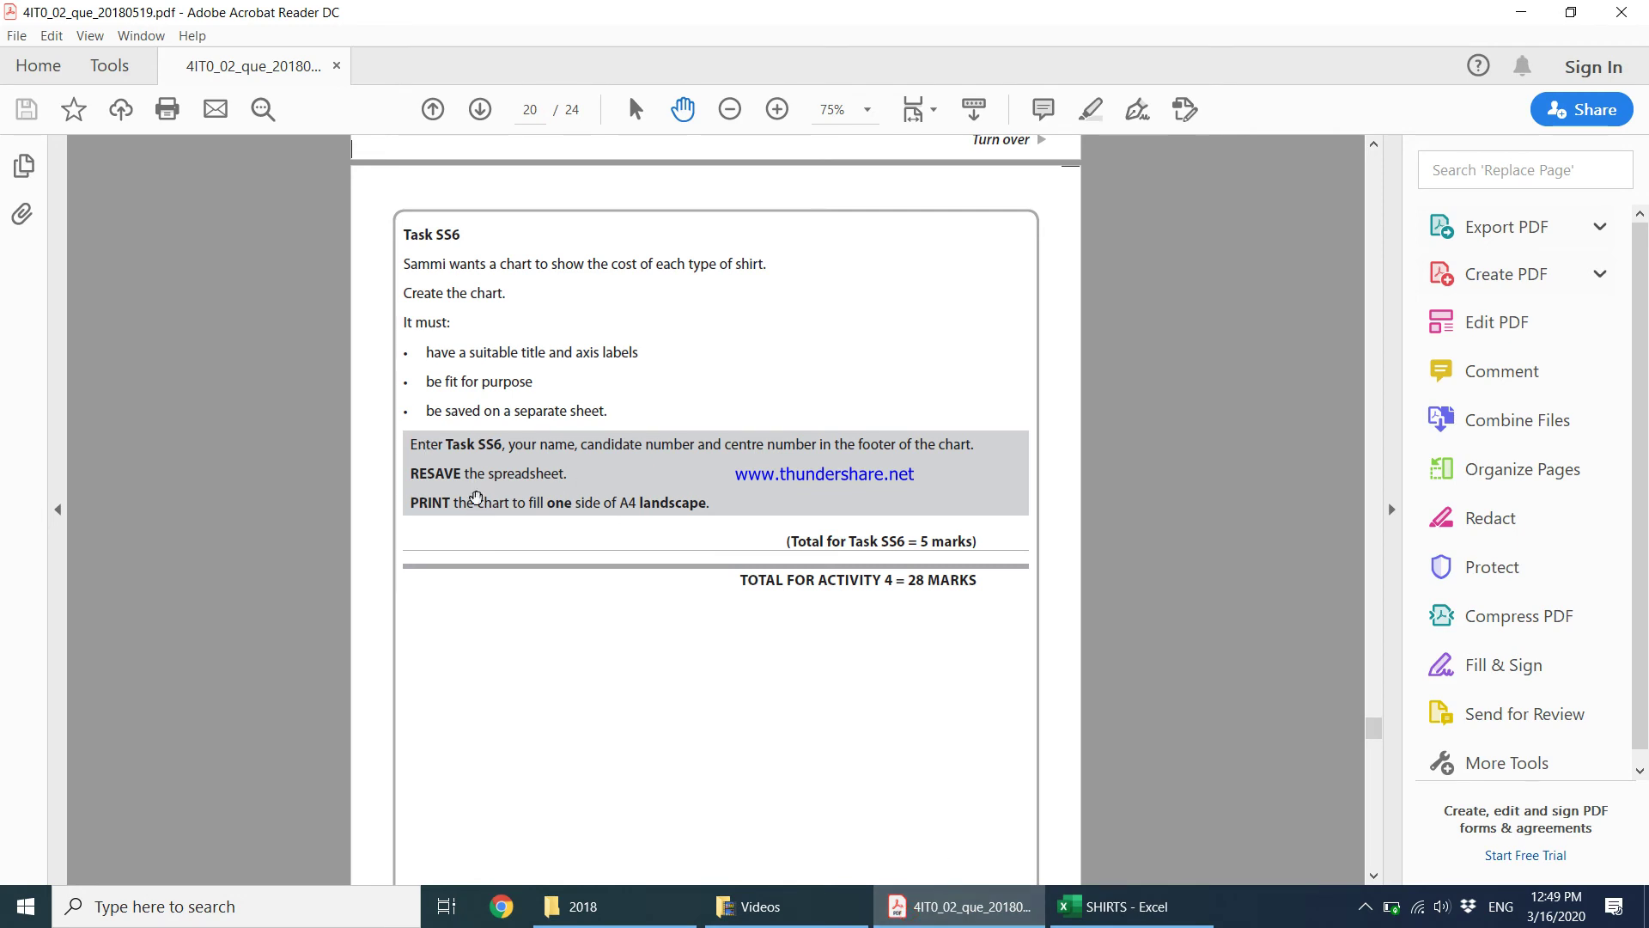
pyautogui.click(1114, 908)
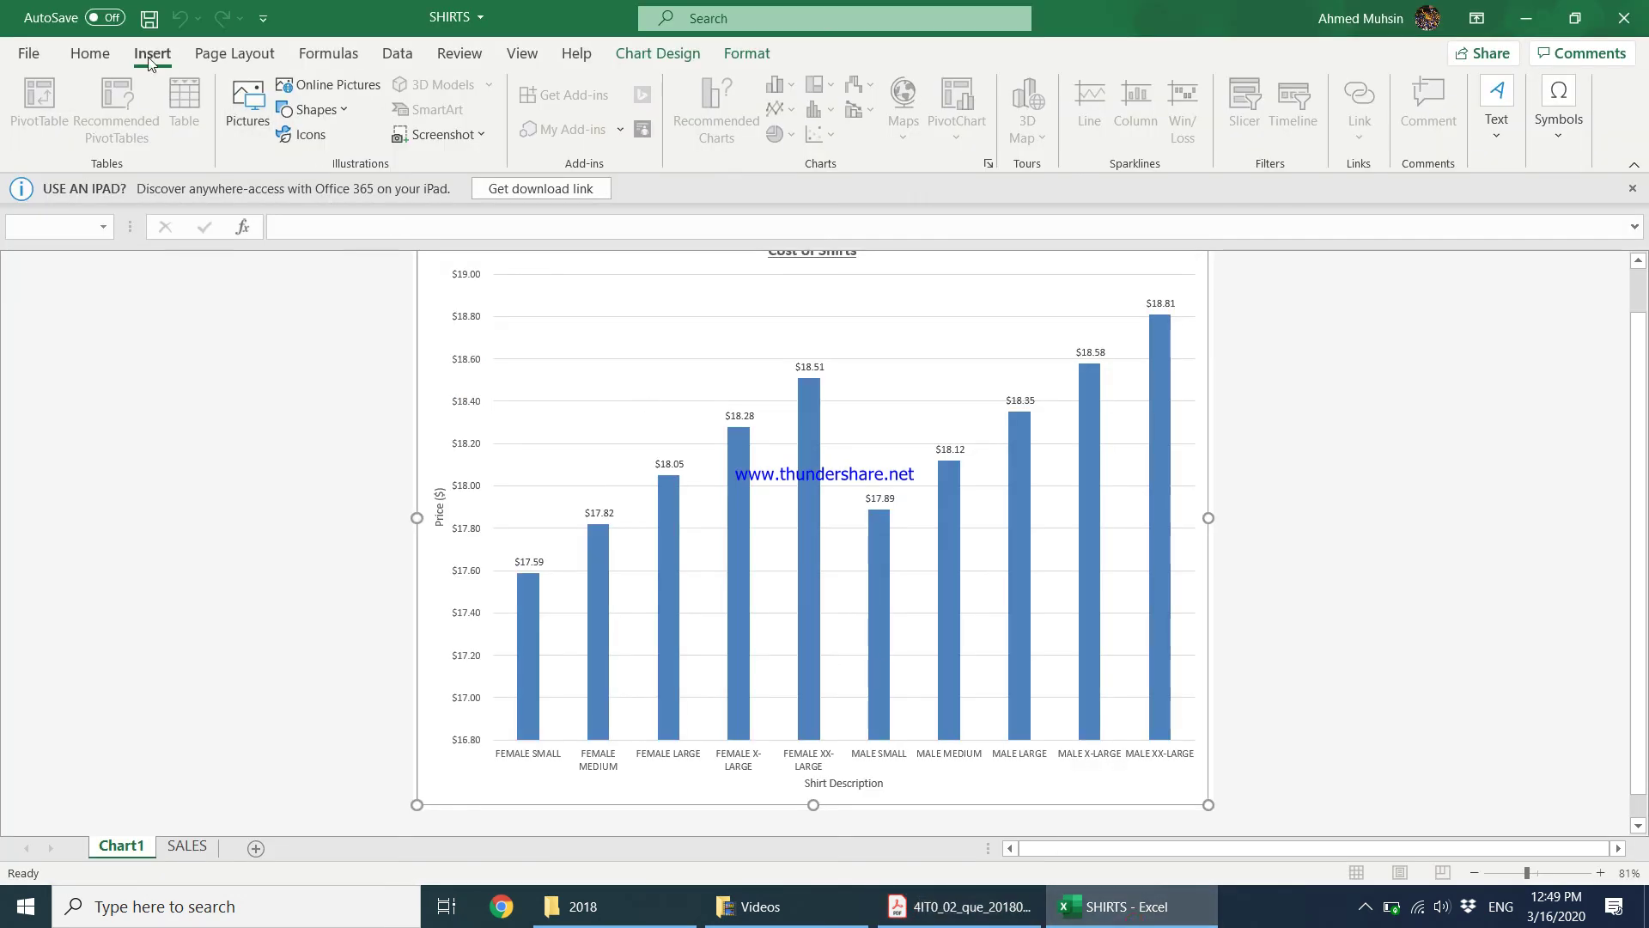
pyautogui.click(148, 19)
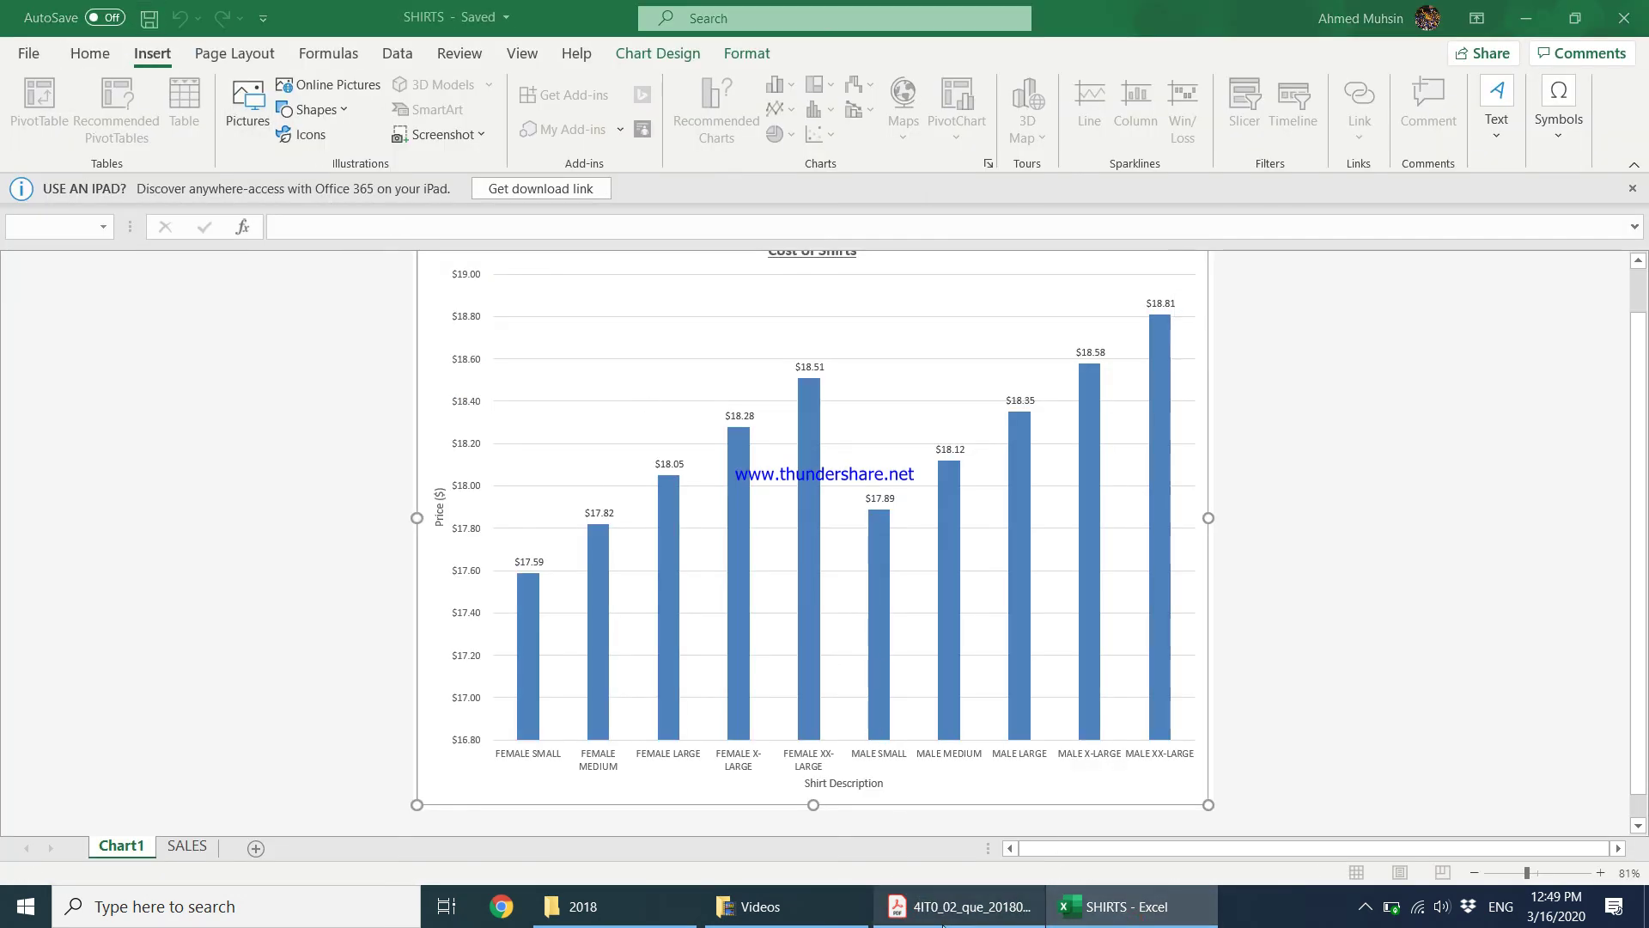
pyautogui.click(963, 908)
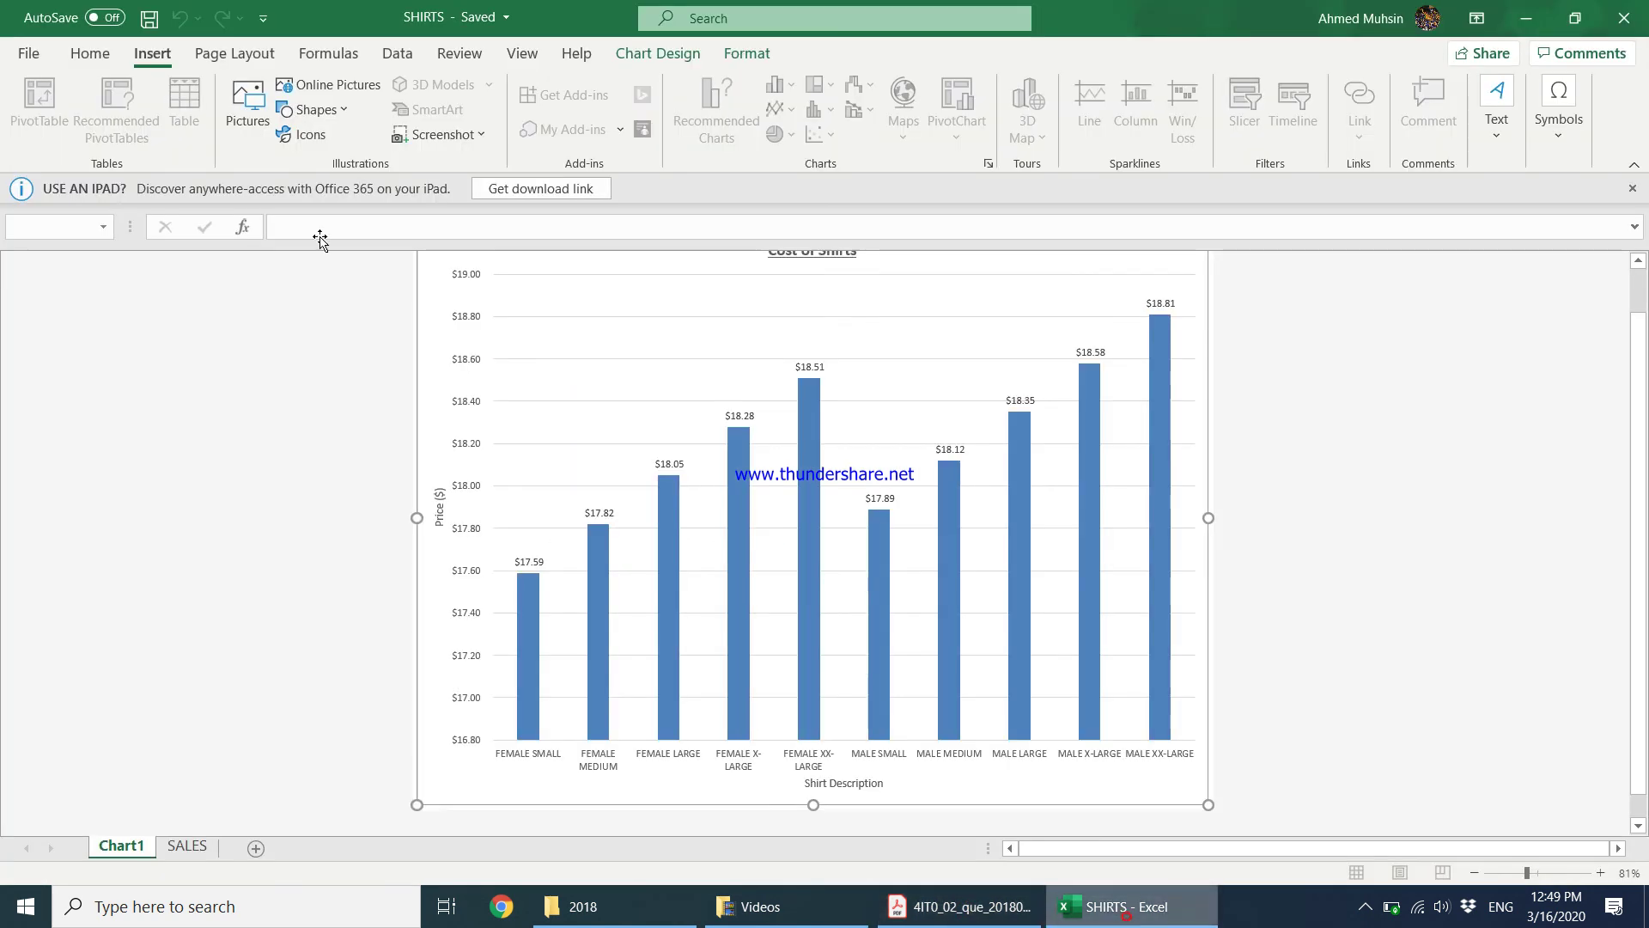
pyautogui.click(1117, 906)
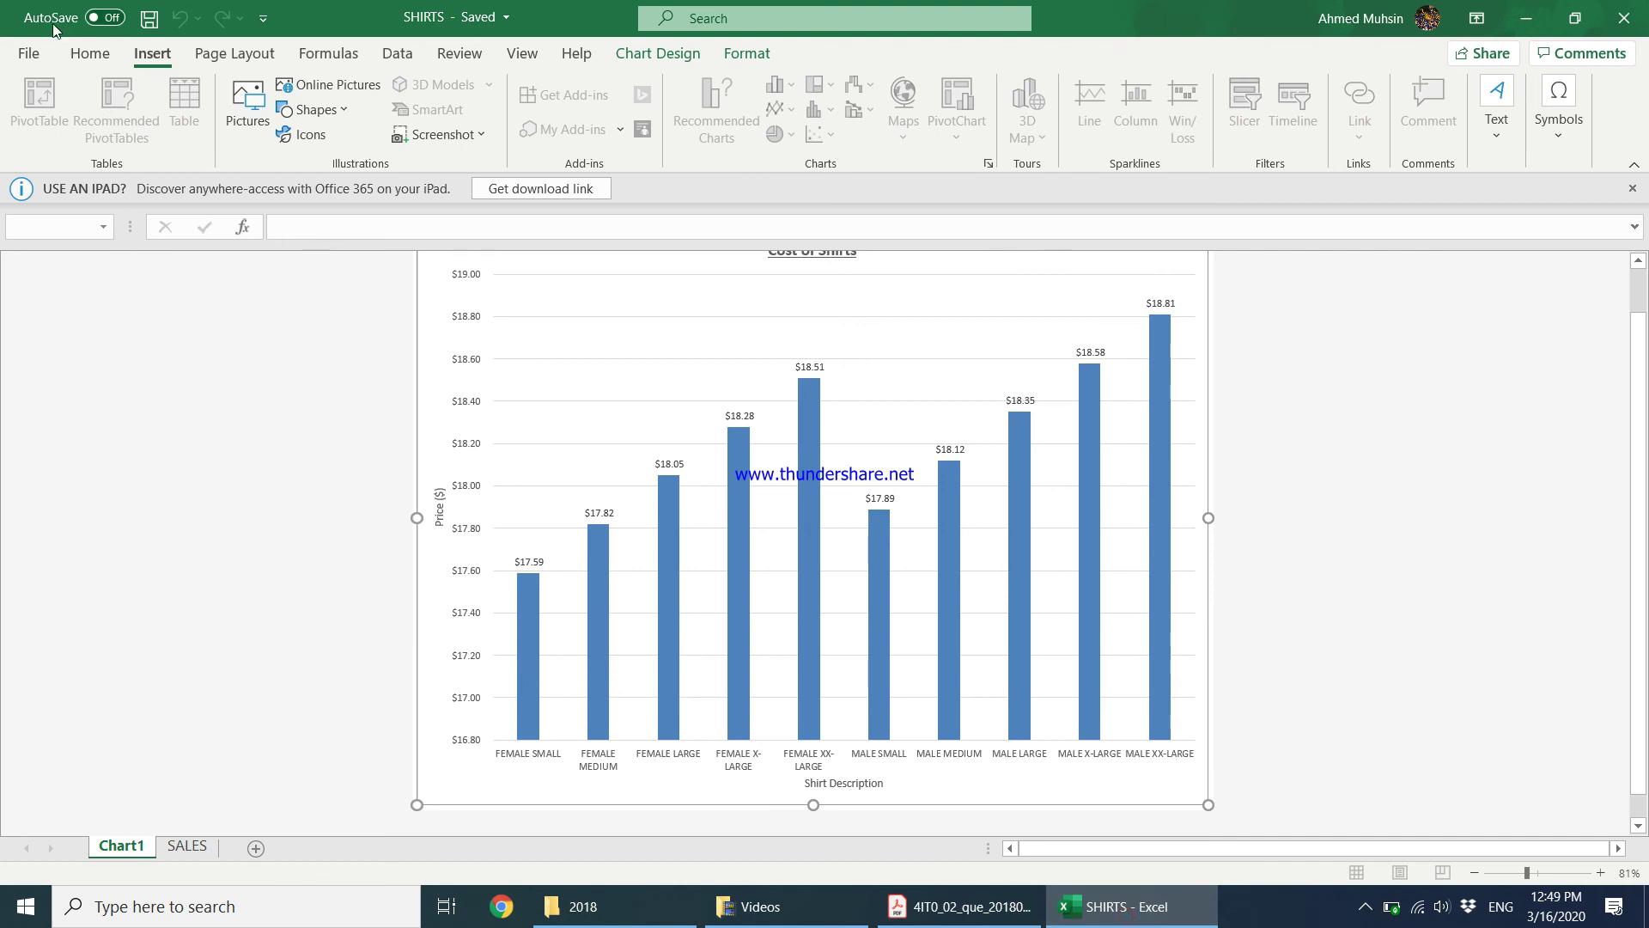
# Set the Cost of Shirts chart to print in Landscape Orientation from the Print settings
pyautogui.click(29, 53)
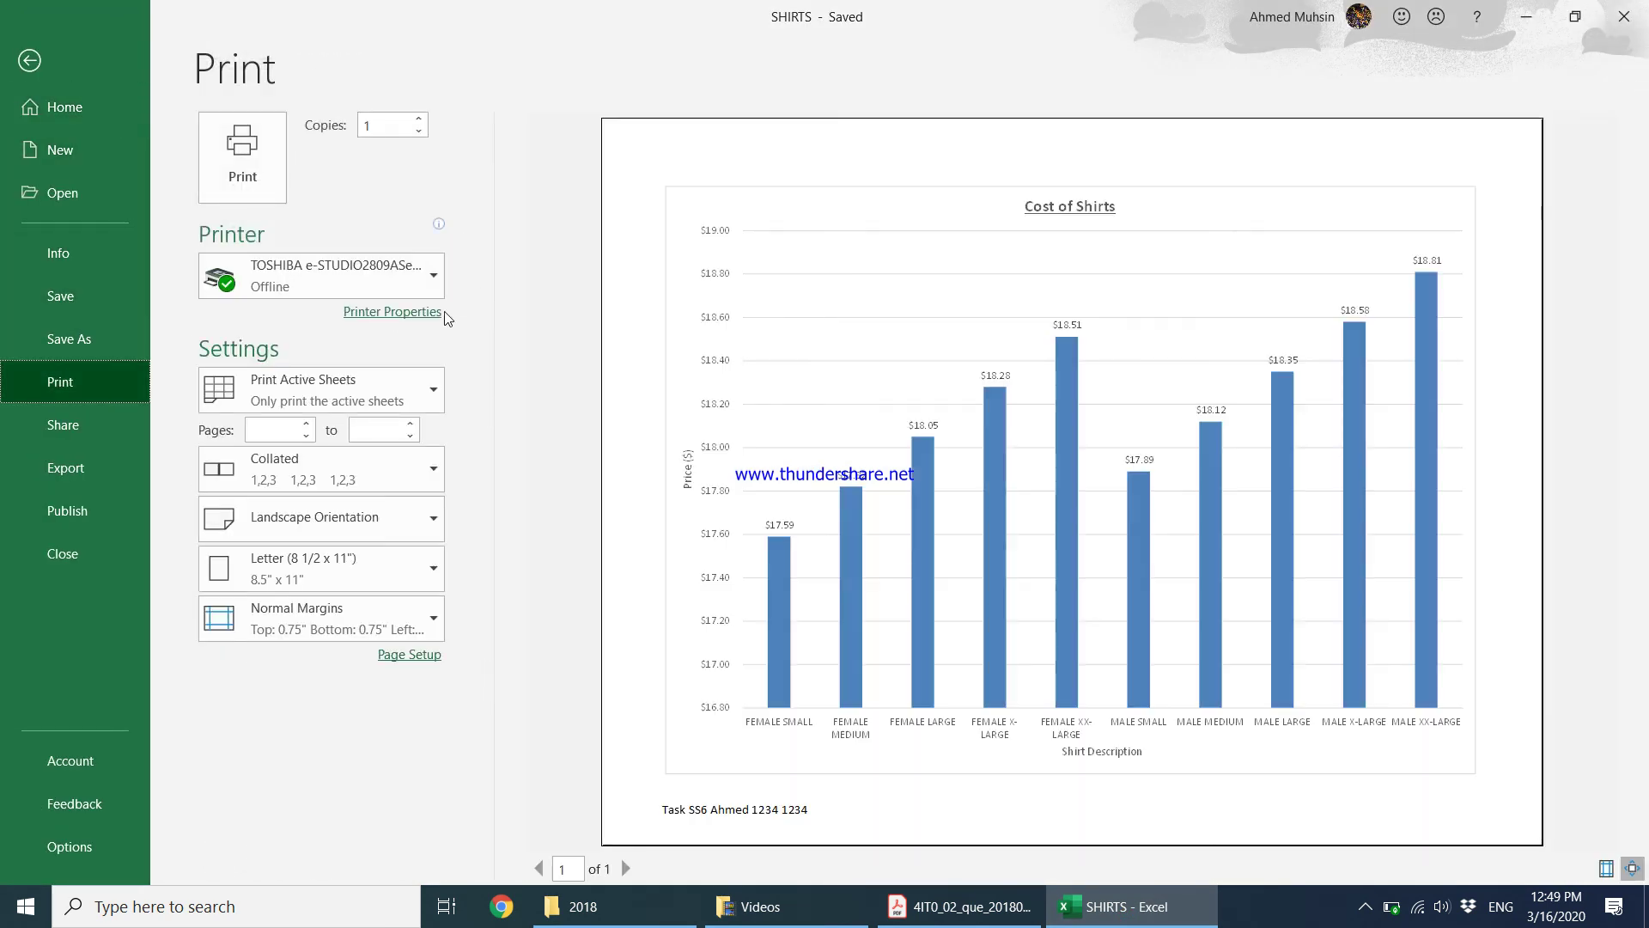
pyautogui.click(337, 579)
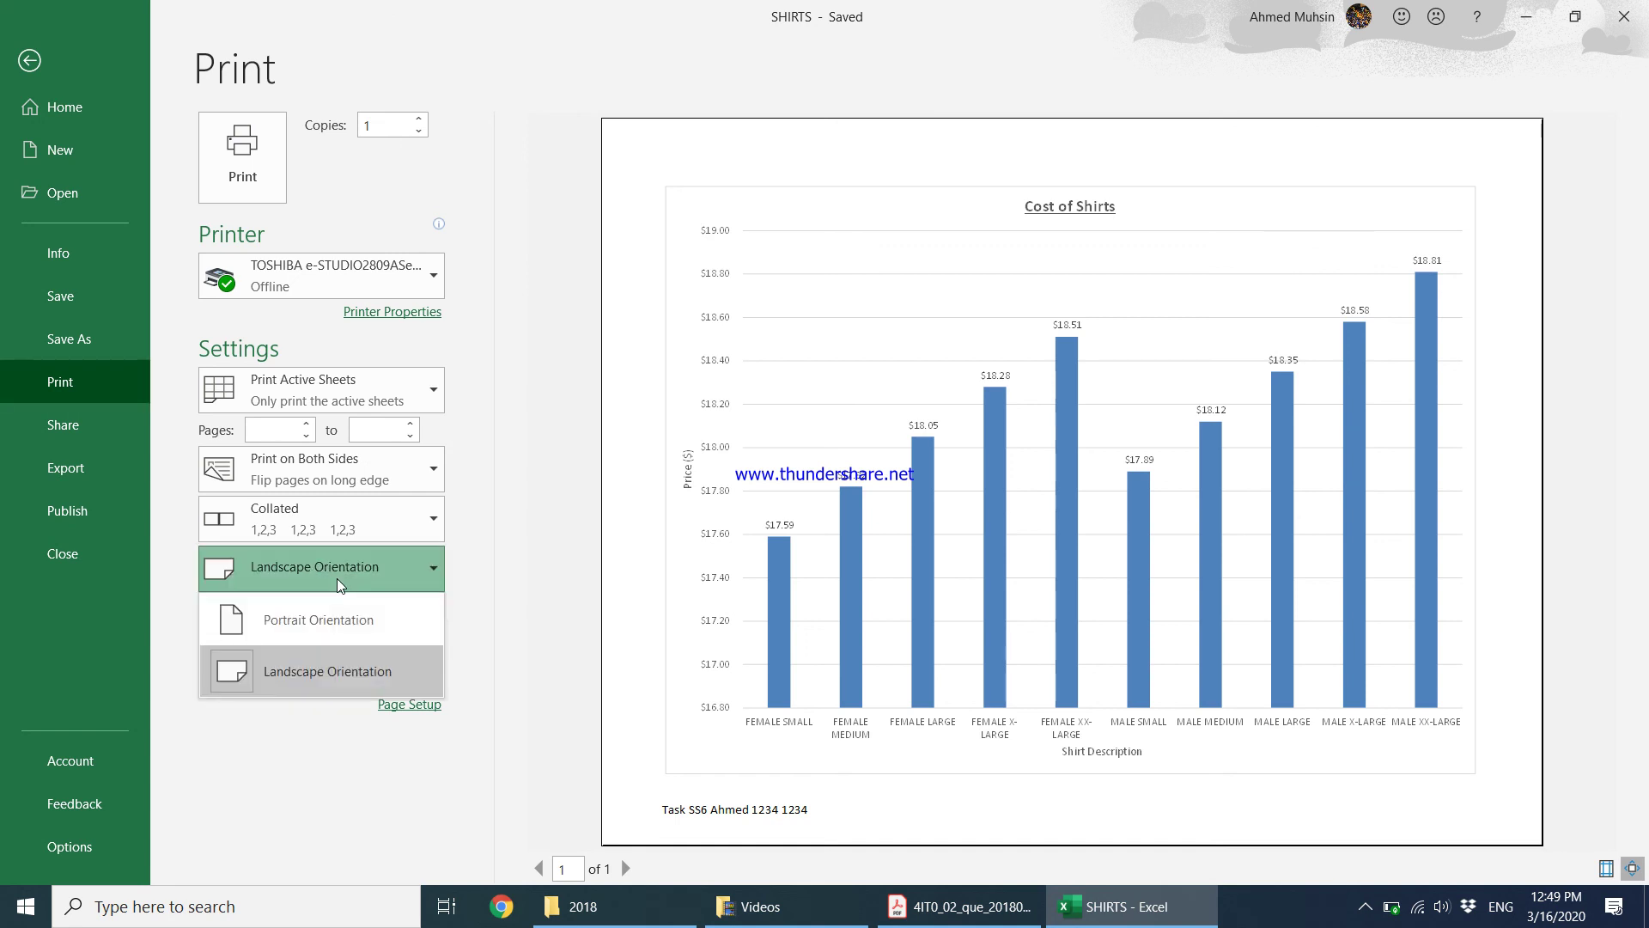
pyautogui.click(333, 672)
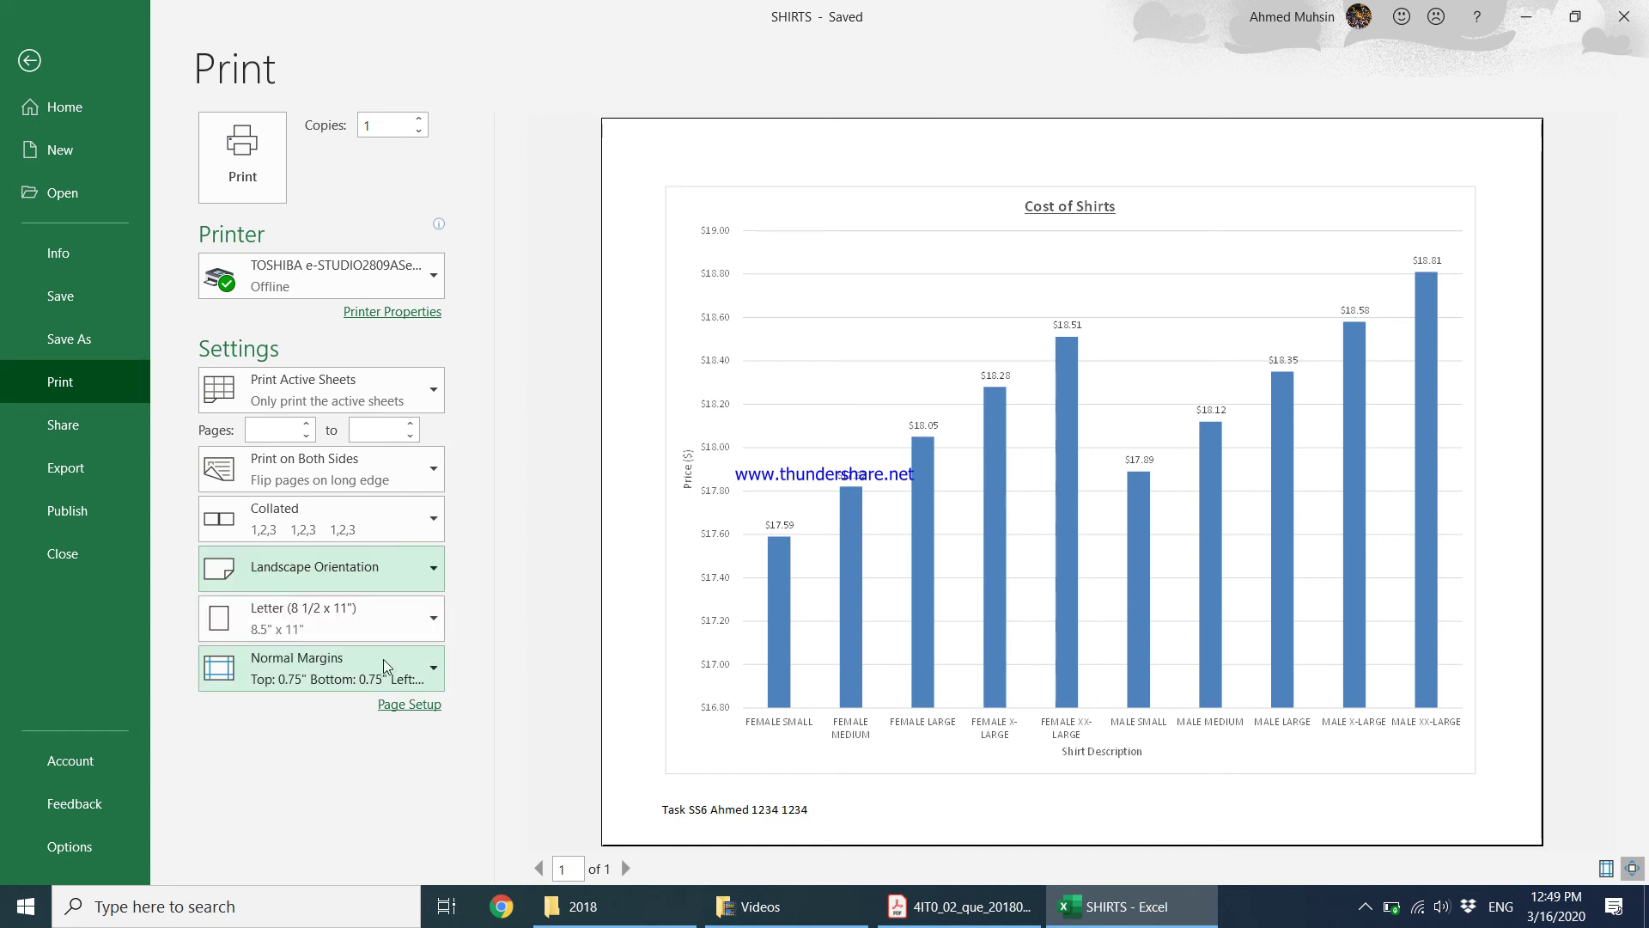